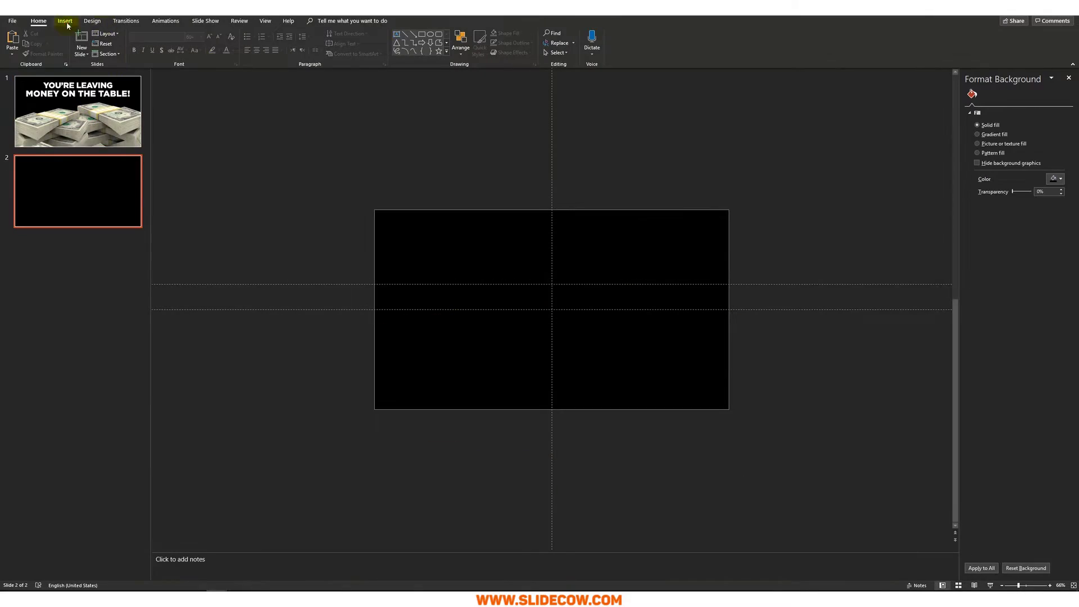
# Step: Draw a rectangle of about 13.33" by 3.75" covering the lower half of the black slide and remove its outline
pyautogui.moveTo(374, 309); pyautogui.dragTo(729, 409)
pyautogui.click(316, 43)
pyautogui.click(321, 133)
# Step: Apply a linear gradient fill to the rectangle and remove the gradient's middle stop
pyautogui.click(312, 33)
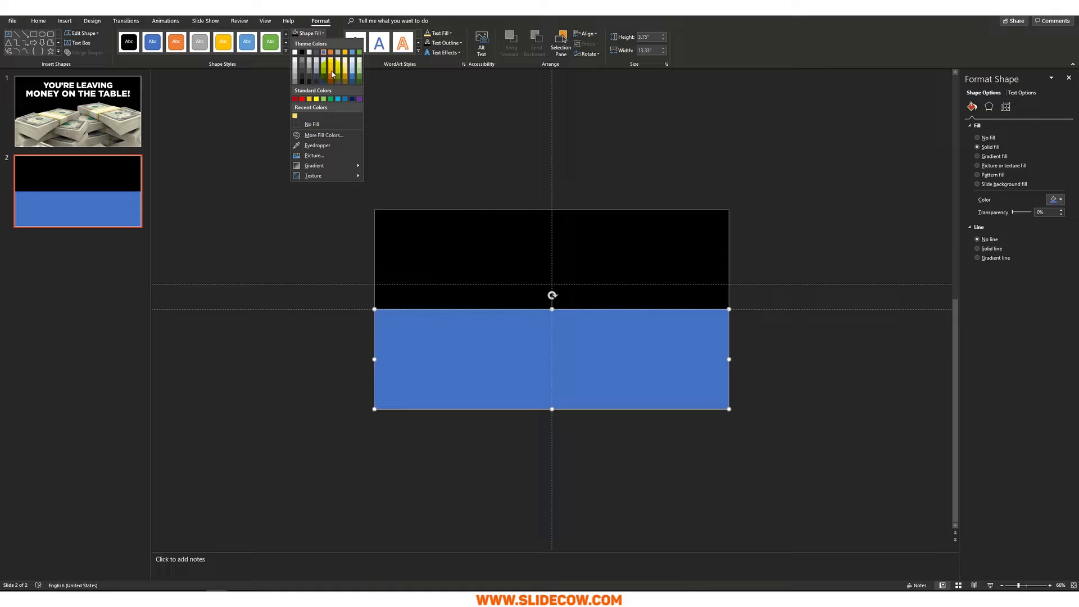
pyautogui.moveTo(323, 167)
pyautogui.click(392, 246)
pyautogui.click(1009, 260)
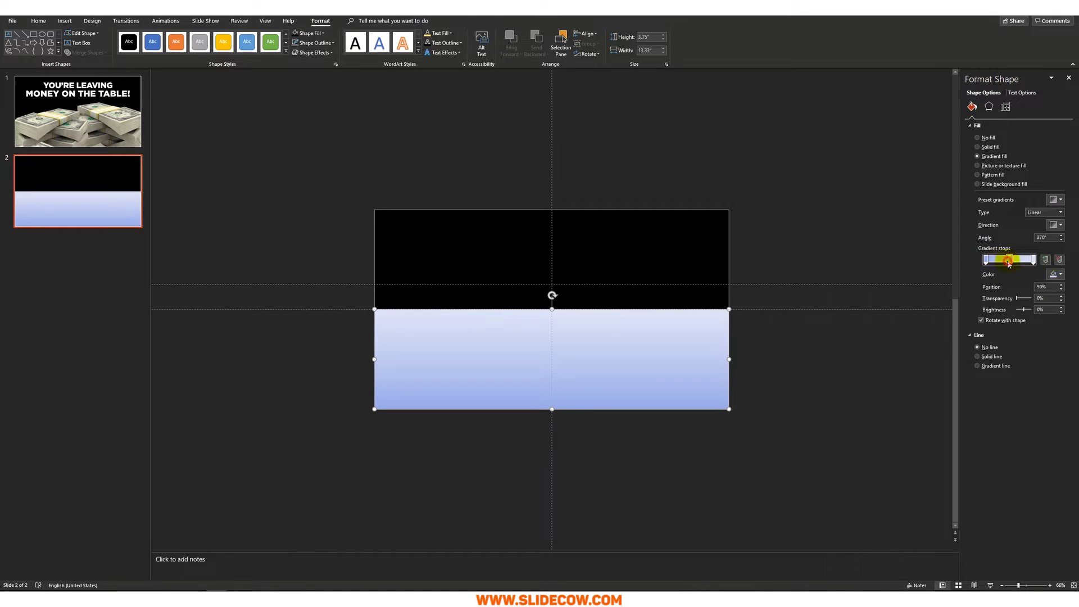
pyautogui.click(1060, 259)
# Step: Set both end stops of the rectangle's gradient to black
pyautogui.click(986, 260)
pyautogui.click(1056, 275)
pyautogui.click(1017, 294)
pyautogui.click(1034, 261)
pyautogui.click(1056, 274)
pyautogui.click(1017, 294)
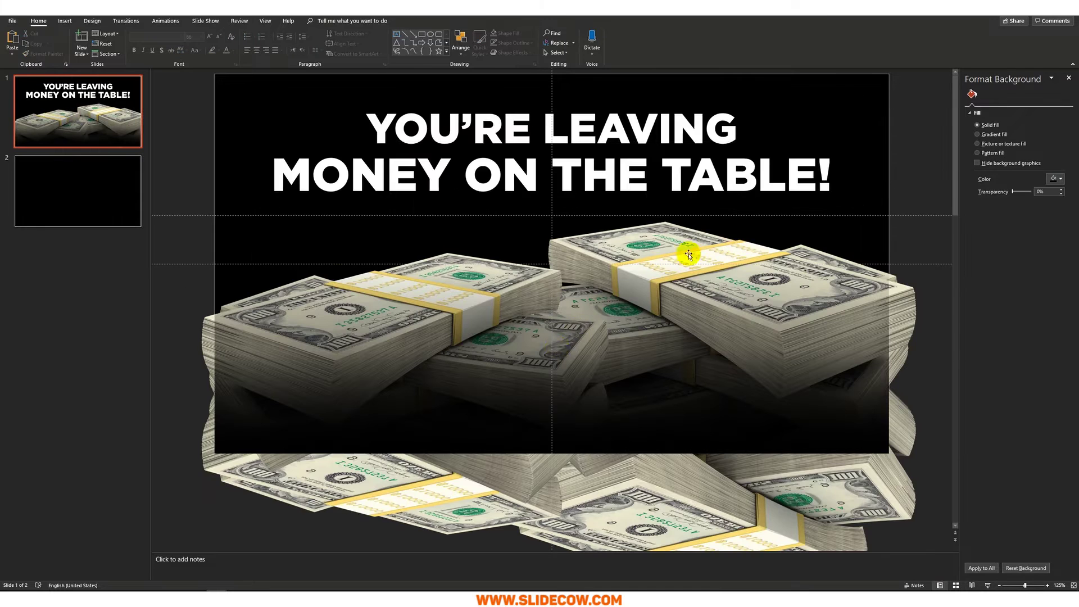
pyautogui.click(607, 293)
pyautogui.rightClick(607, 293)
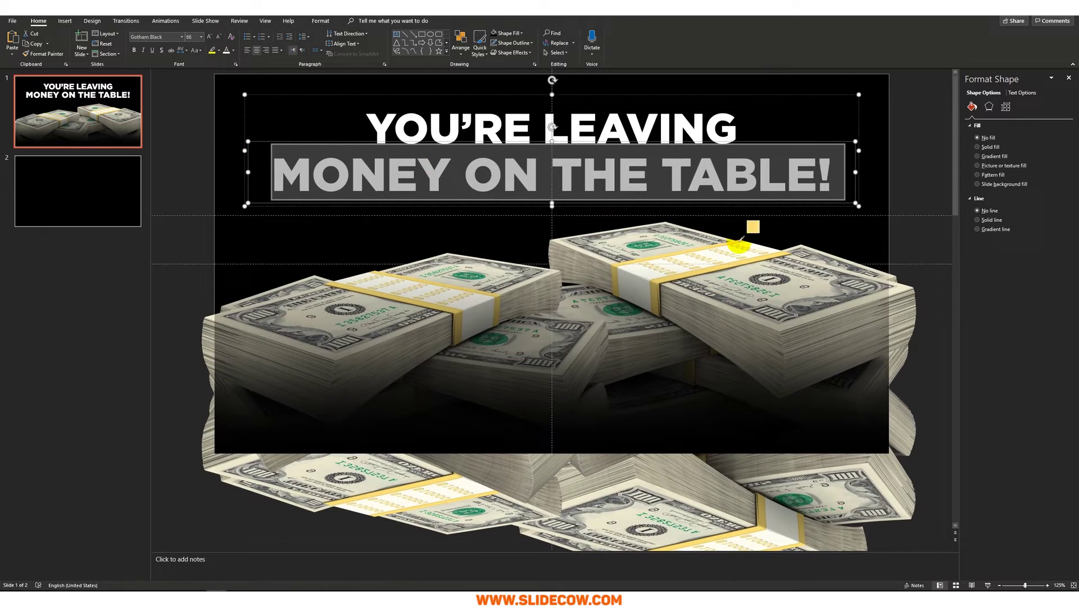
pyautogui.press('Escape')
pyautogui.press('Escape')
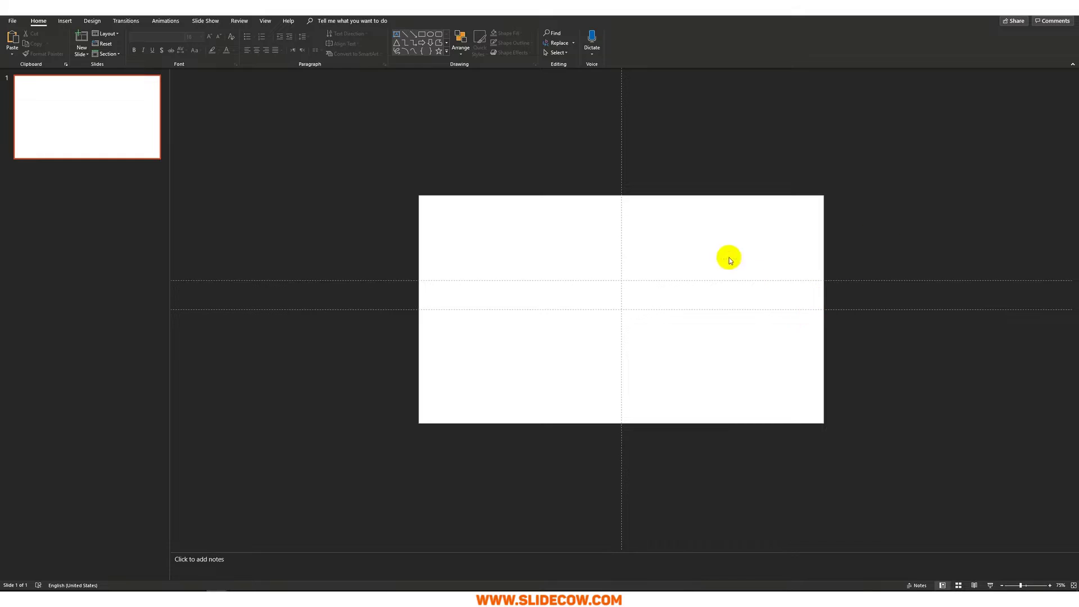
# Step: Set the blank slide's background to a solid black fill
pyautogui.rightClick(728, 257)
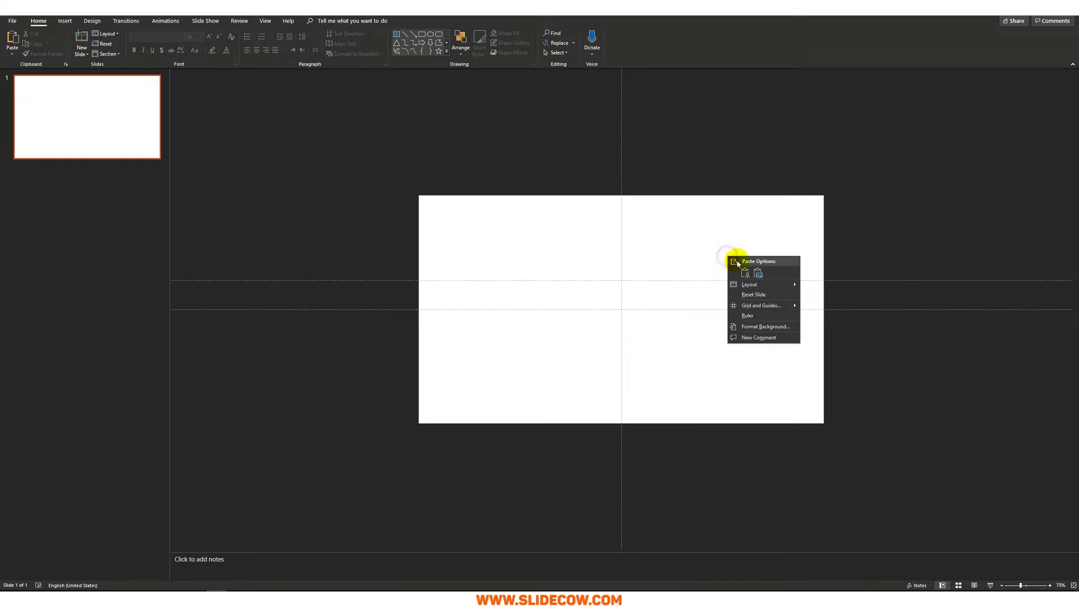
pyautogui.click(773, 327)
pyautogui.click(1057, 178)
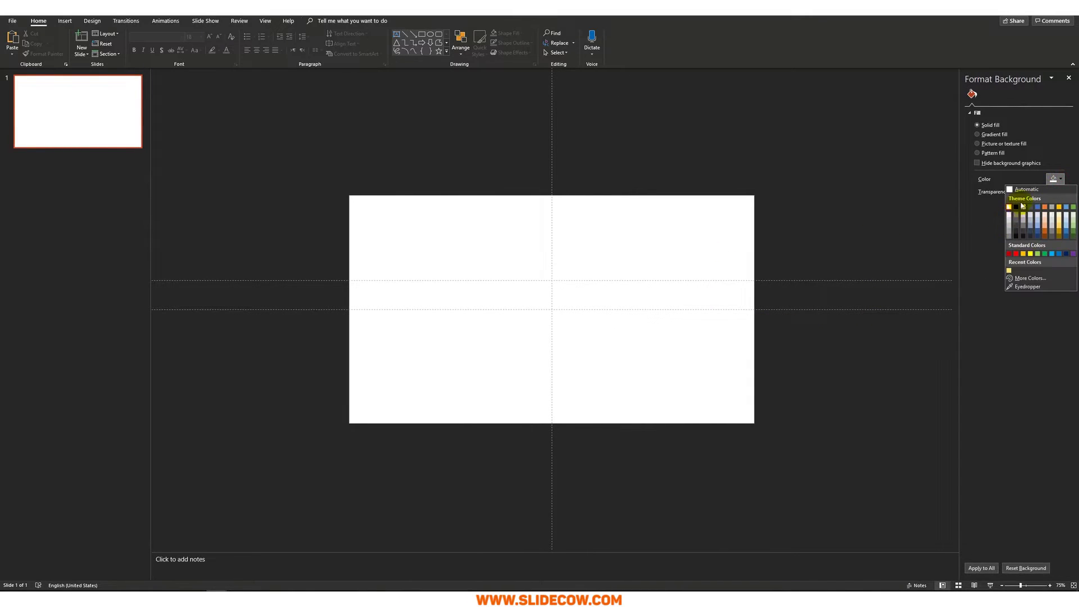
pyautogui.click(1017, 207)
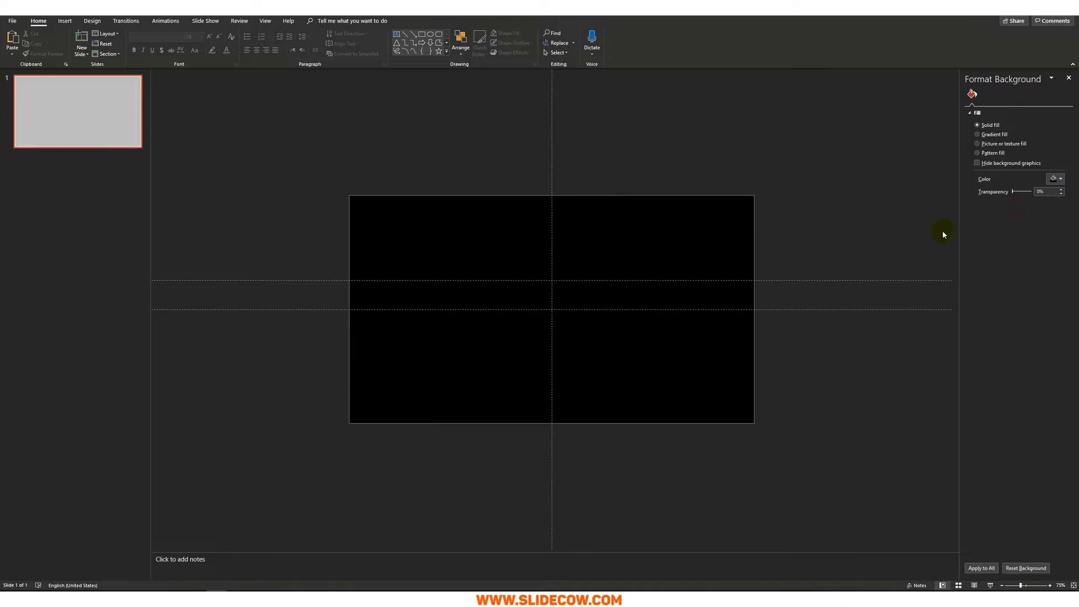
# Step: Insert a wide text box near the slide's upper edge containing "You're leaving"
pyautogui.click(64, 21)
pyautogui.click(397, 42)
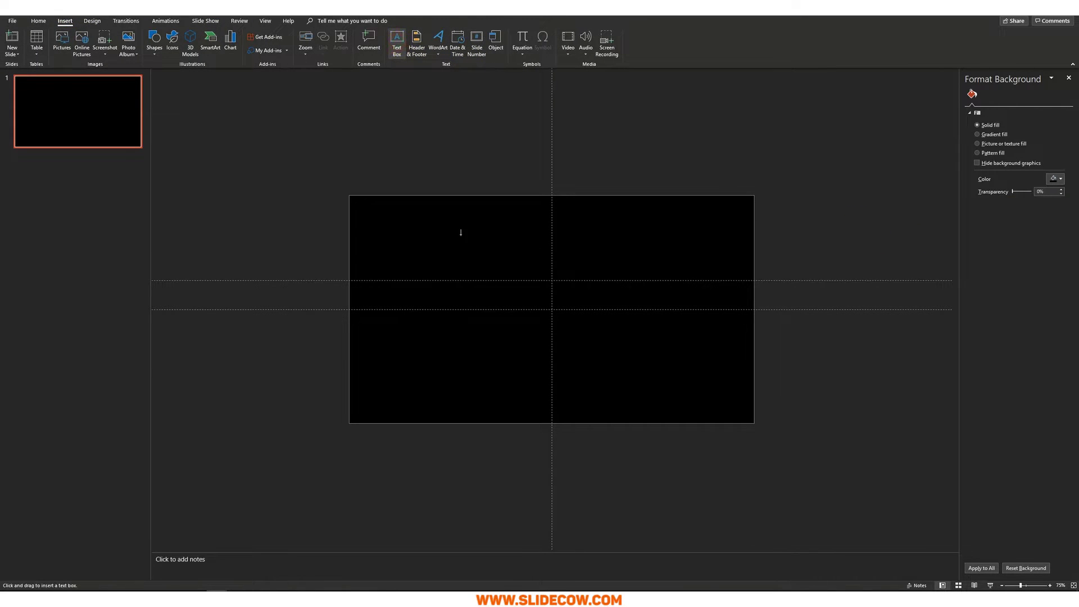
pyautogui.moveTo(409, 214); pyautogui.dragTo(677, 264)
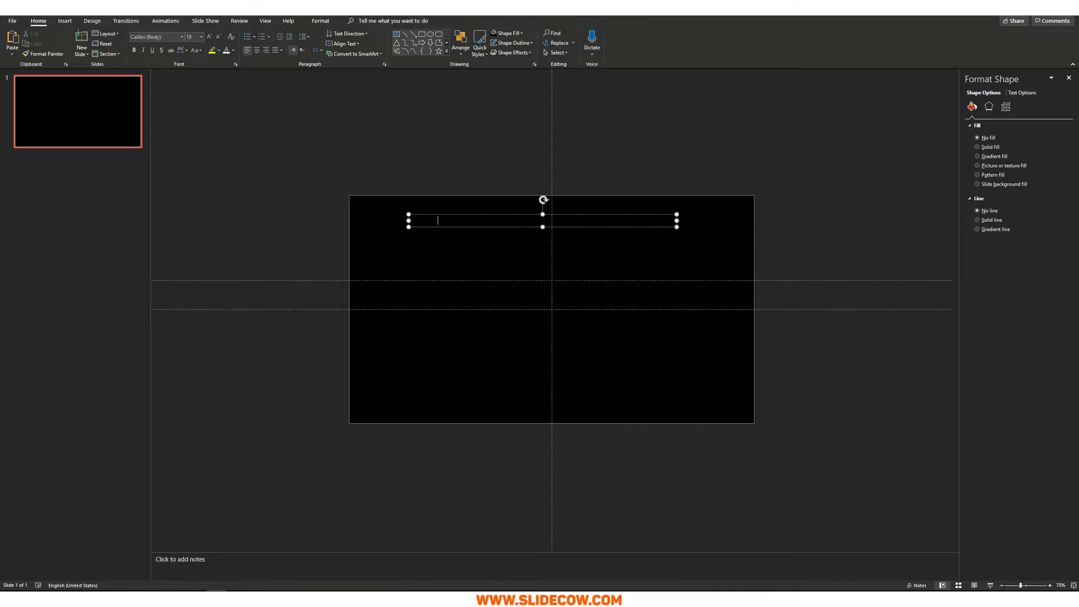
pyautogui.press('Escape')
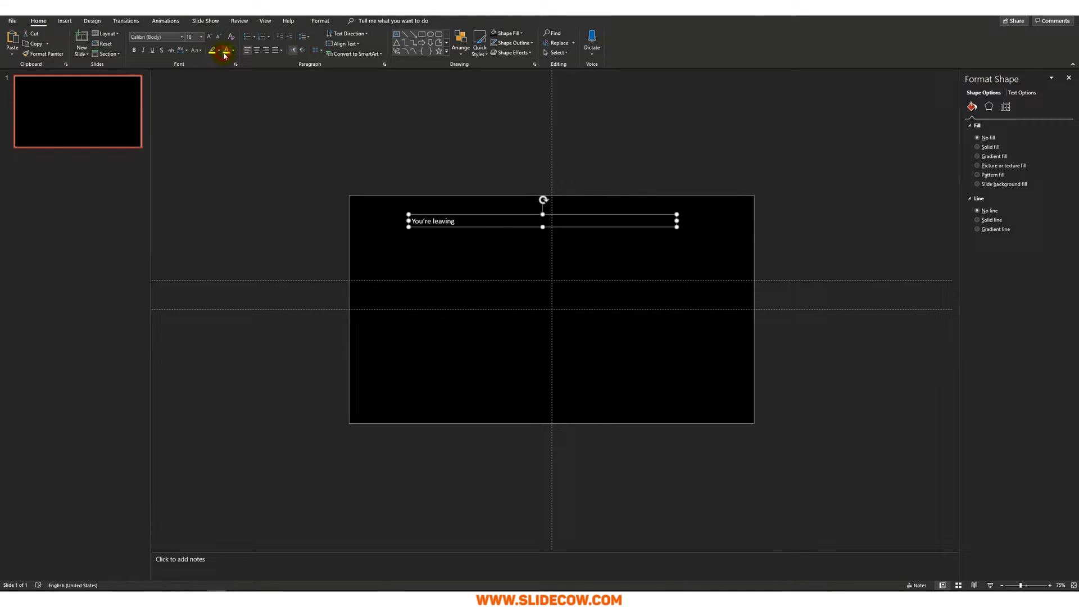
# Step: Format the title text as uppercase Gotham Black at 60 pt
pyautogui.click(195, 50)
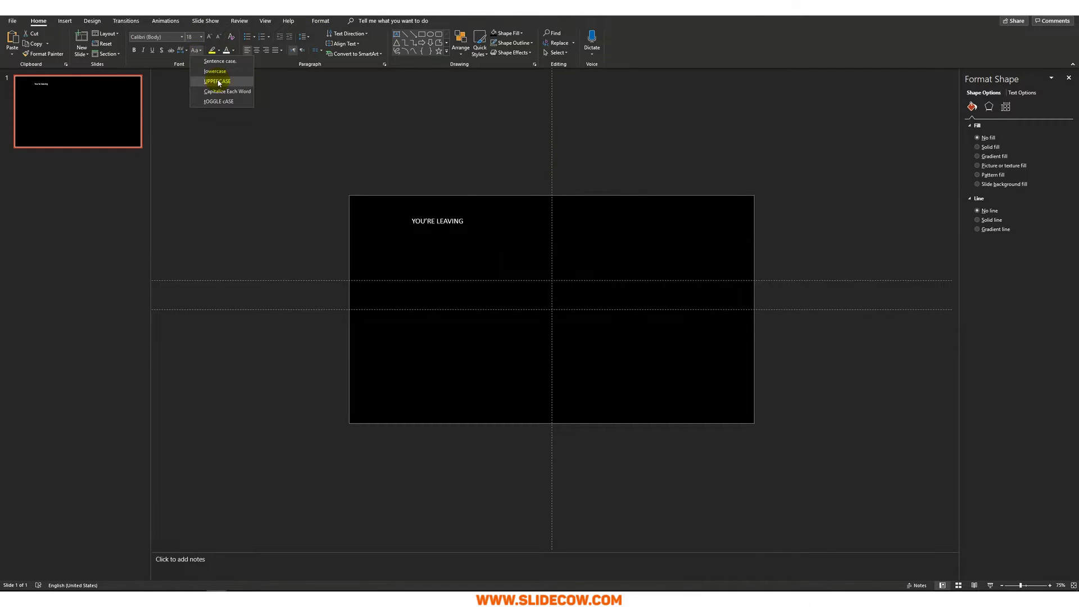
pyautogui.click(218, 82)
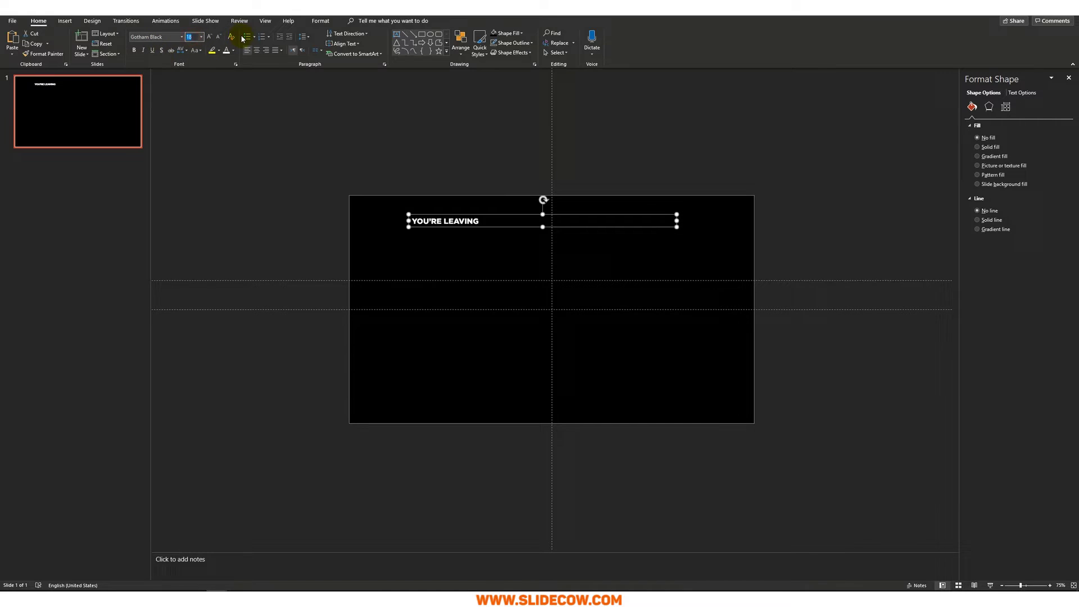
pyautogui.write('60')
pyautogui.press('Return')
# Step: Center the title's text box horizontally on the slide and center the text inside it
pyautogui.hotkey('alt', 'h')
pyautogui.press('g')
pyautogui.press('a')
pyautogui.press('c')
pyautogui.click(256, 51)
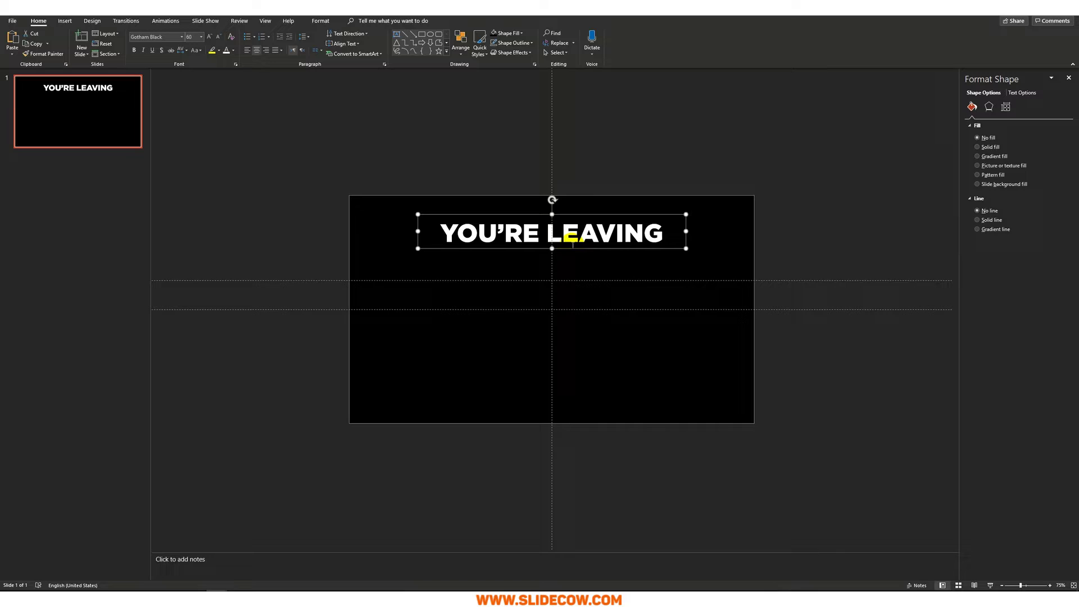
# Step: Duplicate the title directly below the original and replace the copy's text with "MONEY ON THE TABLE"
pyautogui.moveTo(572, 250); pyautogui.dragTo(565, 281)
pyautogui.tripleClick(558, 267)
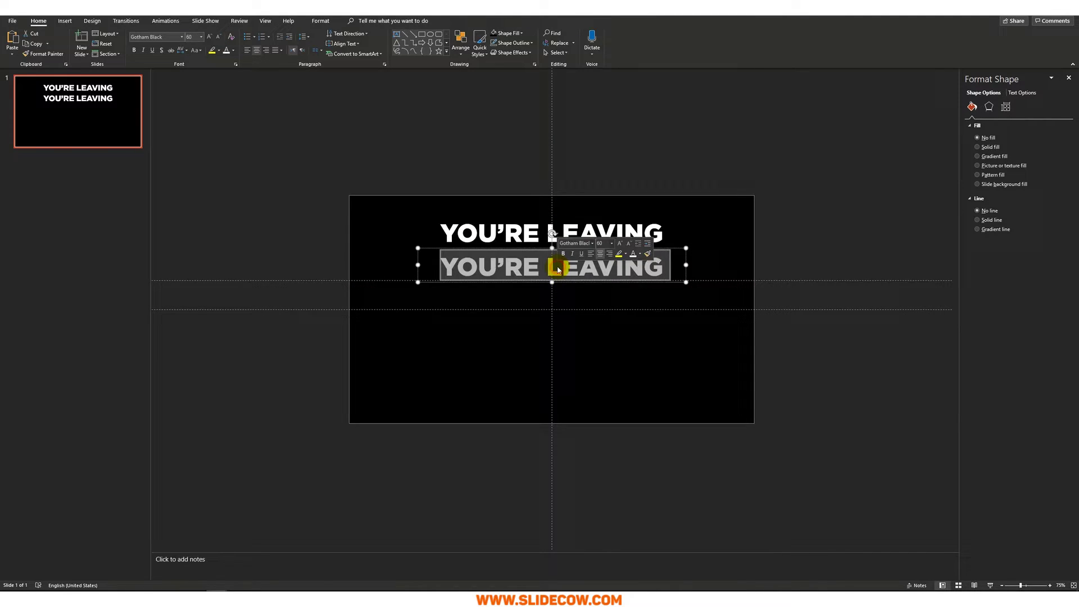
pyautogui.write('MONEY ON THE TABLE')
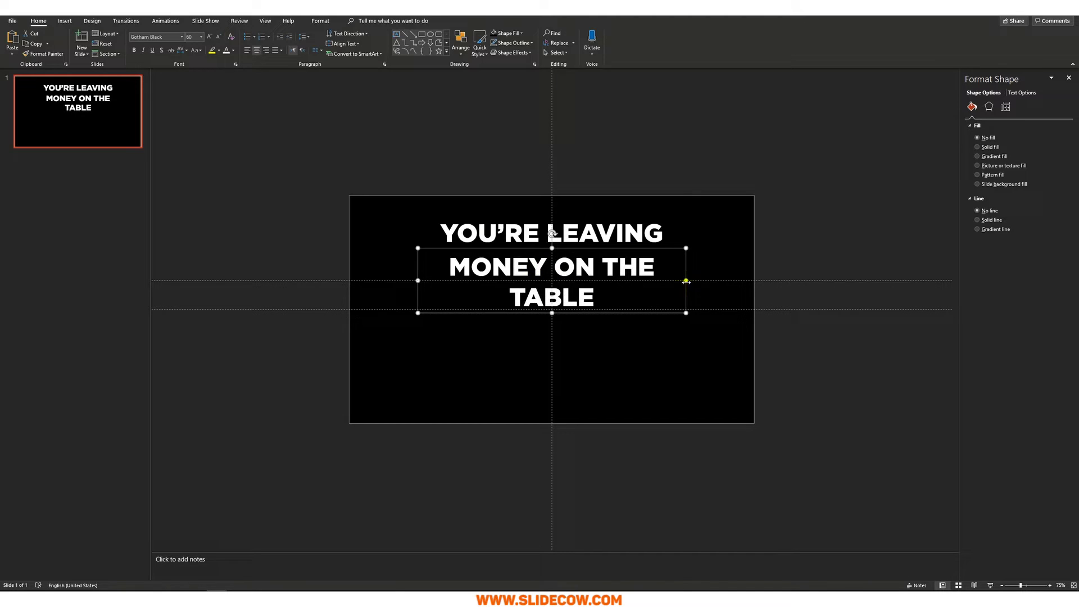
# Step: Set "MONEY ON THE TABLE" to 66 pt and widen its text box on both sides so it fits on one line
pyautogui.moveTo(686, 281); pyautogui.dragTo(745, 281)
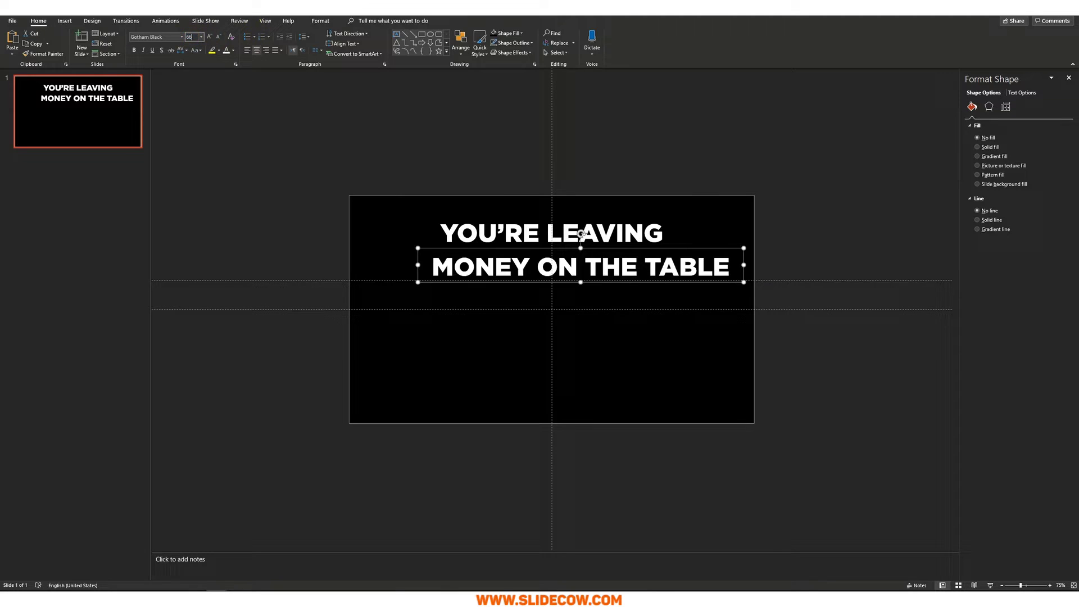
pyautogui.press('Return')
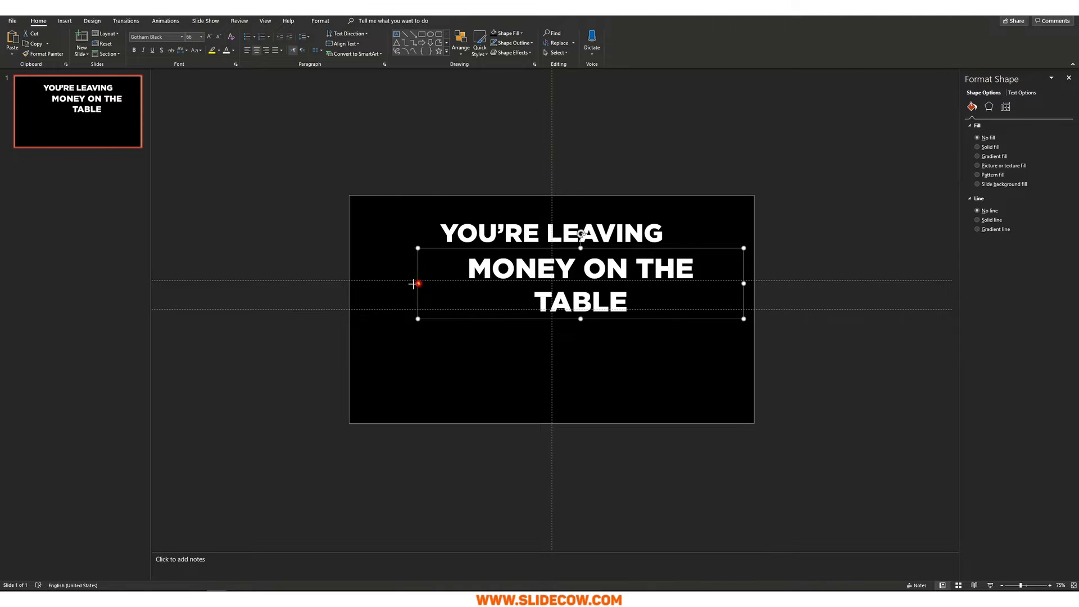
pyautogui.moveTo(415, 283); pyautogui.dragTo(380, 281)
# Step: Center the "MONEY ON THE TABLE" box horizontally on the slide and nudge it up closer to the first line
pyautogui.click(460, 45)
pyautogui.moveTo(494, 175)
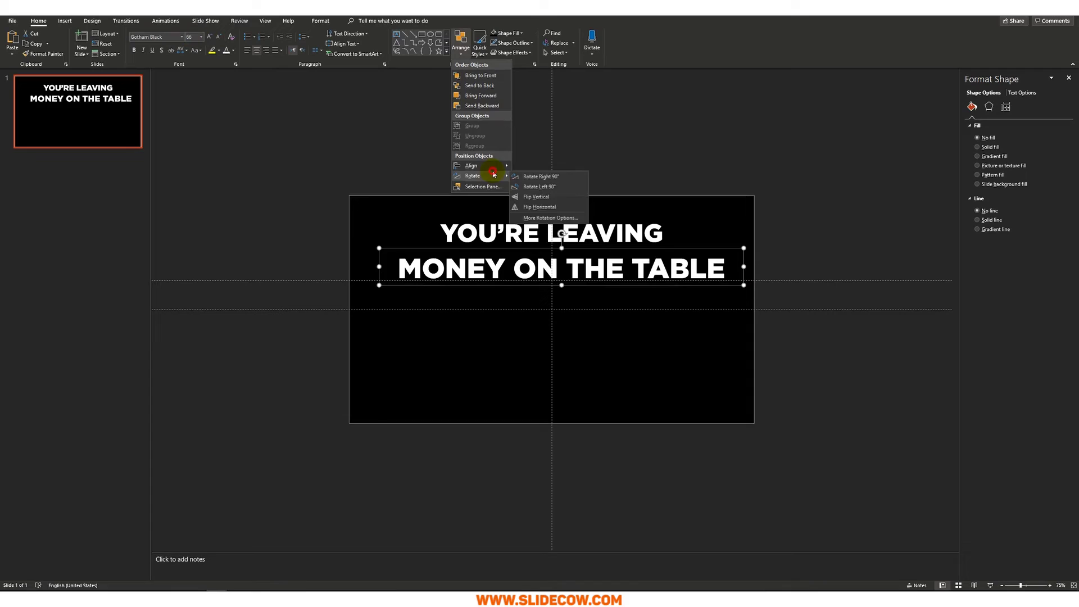
pyautogui.click(539, 178)
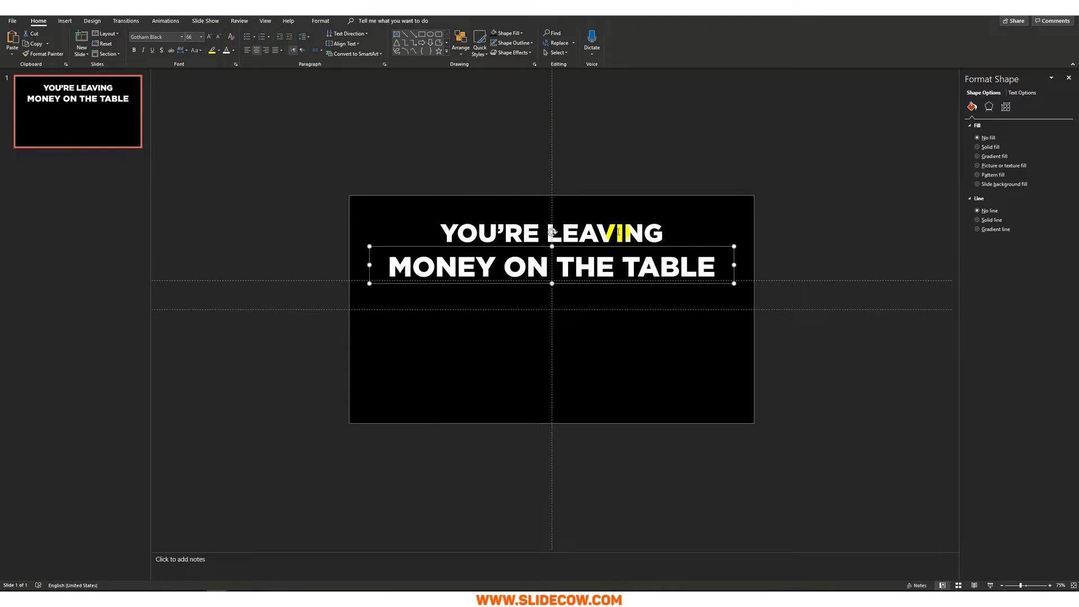
pyautogui.press('Up')
pyautogui.press('Up')
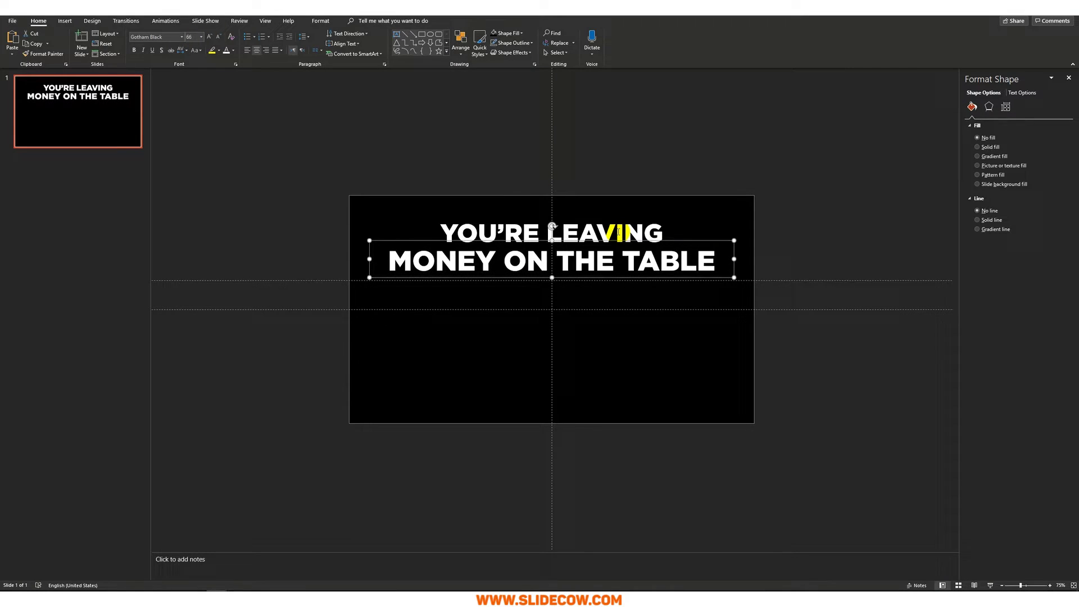
pyautogui.press('Escape')
# Step: Group the two title lines and nudge the group up toward the slide's upper edge
pyautogui.moveTo(289, 154); pyautogui.dragTo(852, 406)
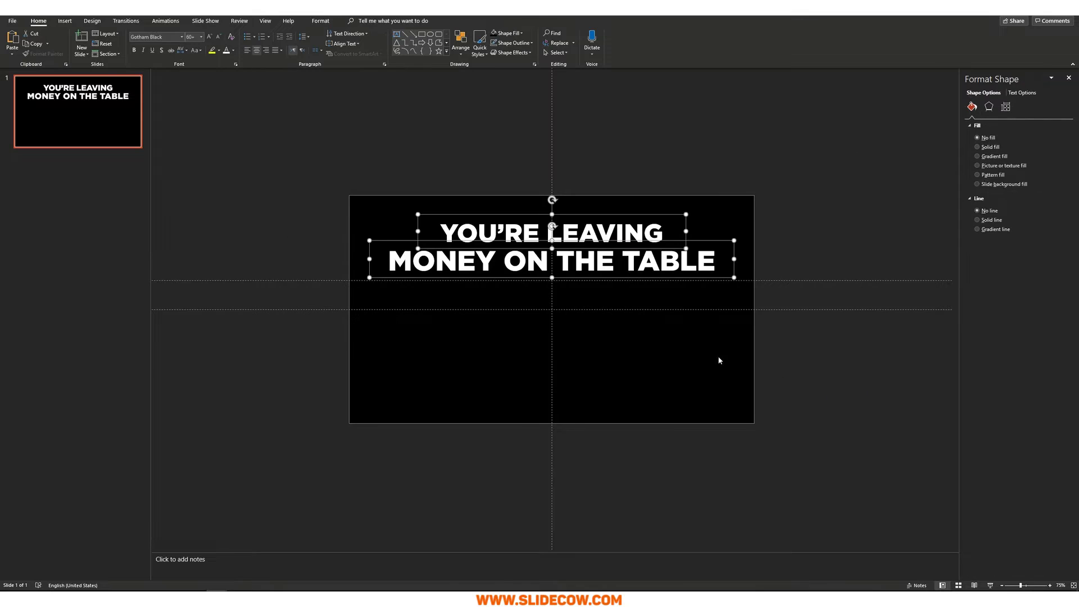
pyautogui.hotkey('ctrl', 'g')
pyautogui.press('Up')
pyautogui.press('Up')
pyautogui.press('Up')
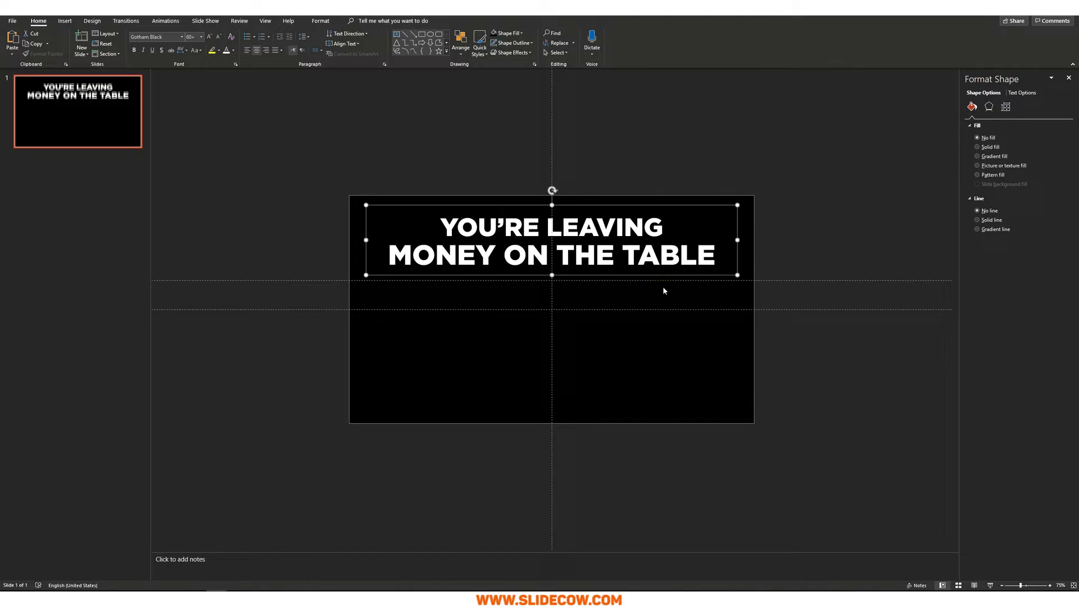
pyautogui.press('Up')
pyautogui.press('Up')
pyautogui.press('Up')
pyautogui.press('Up')
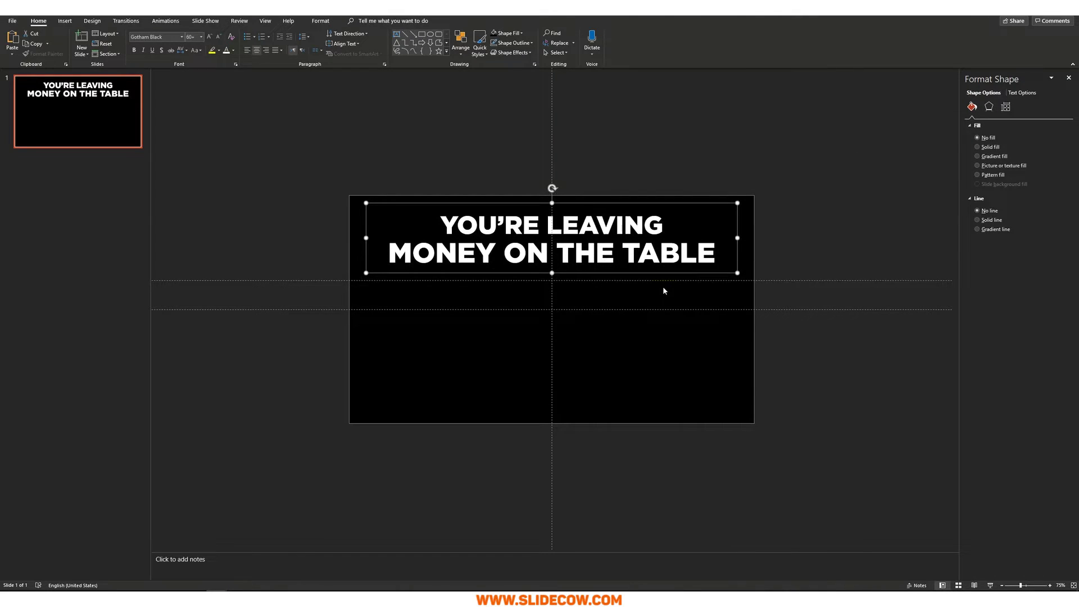
# Step: Add an exclamation mark to the end of "MONEY ON THE TABLE"
pyautogui.click(712, 251)
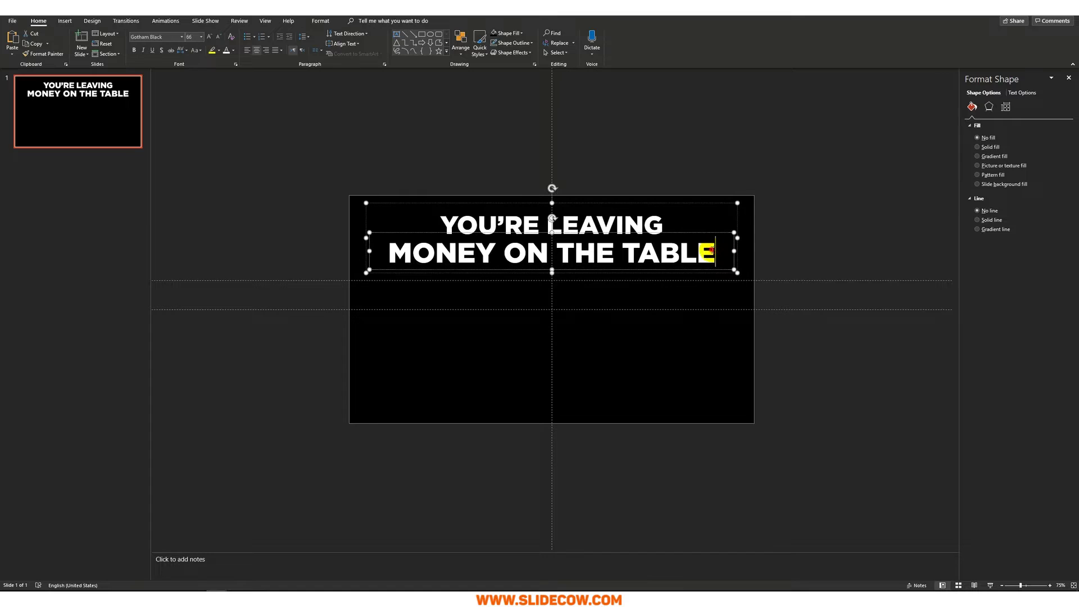
pyautogui.write('!')
pyautogui.click(763, 244)
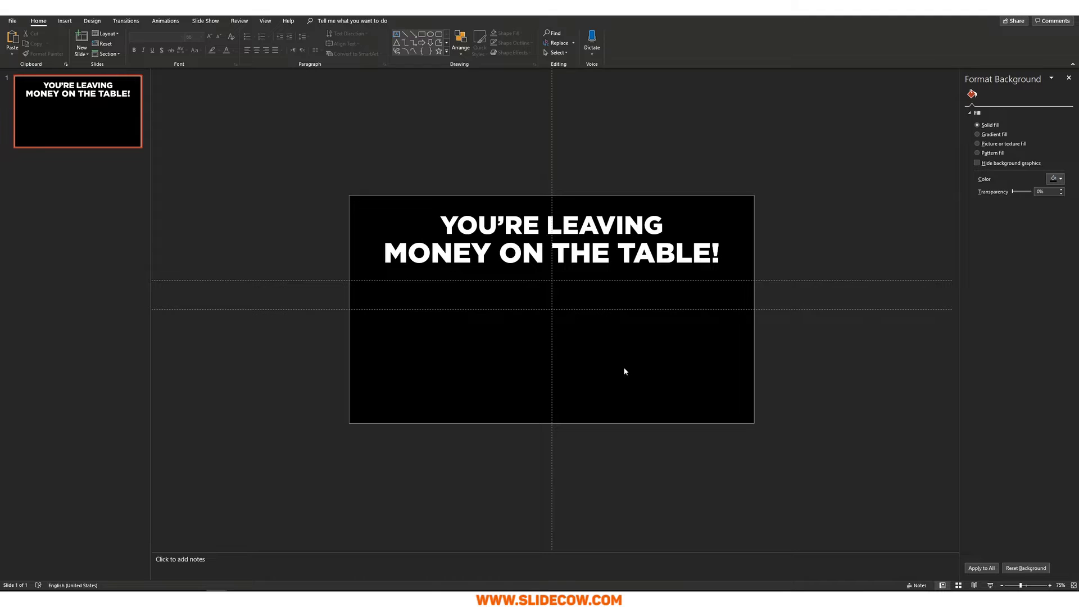
# Step: Paste the copied picture of stacked dollar bills onto the slide below the title
pyautogui.hotkey('ctrl', 'v')
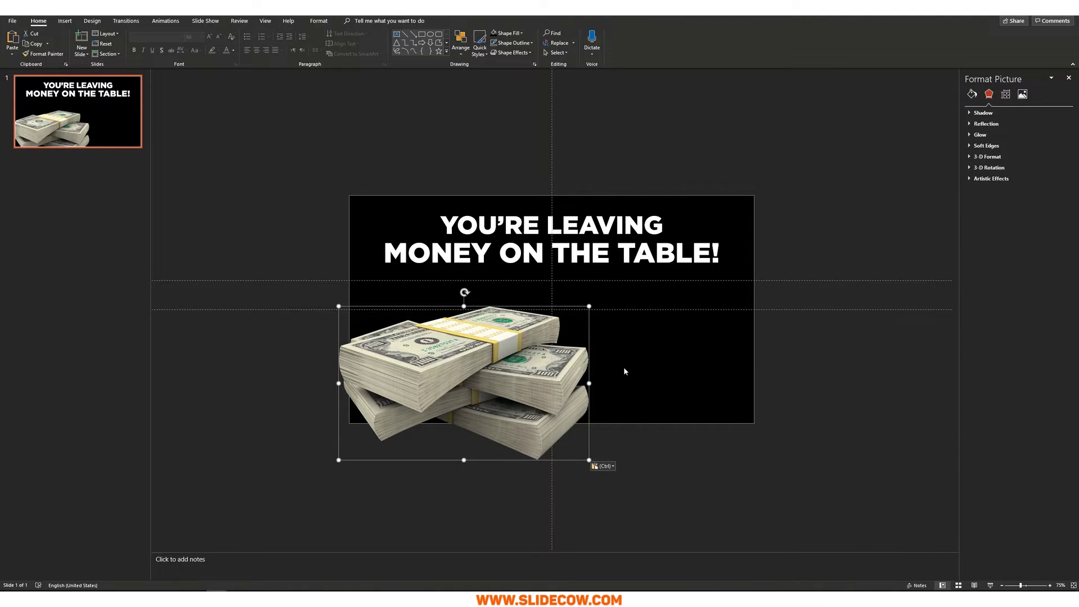
# Step: Try moving the money picture toward the slide's center and shrinking it, and undo these changes
pyautogui.moveTo(489, 343); pyautogui.dragTo(581, 343)
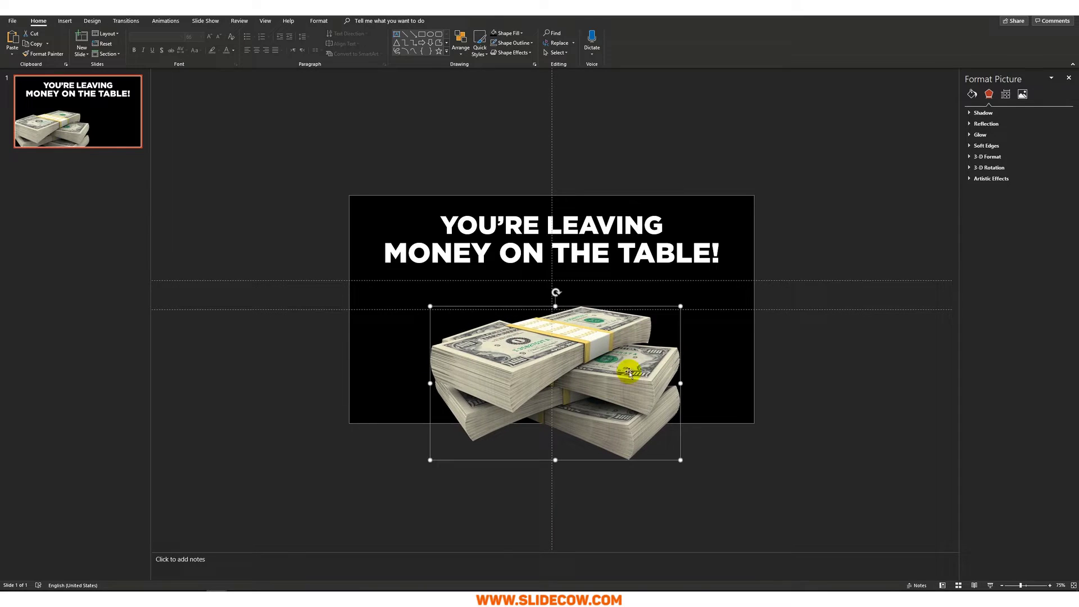
pyautogui.moveTo(681, 460); pyautogui.dragTo(571, 392)
pyautogui.moveTo(543, 345); pyautogui.dragTo(576, 339)
pyautogui.hotkey('ctrl', 'z')
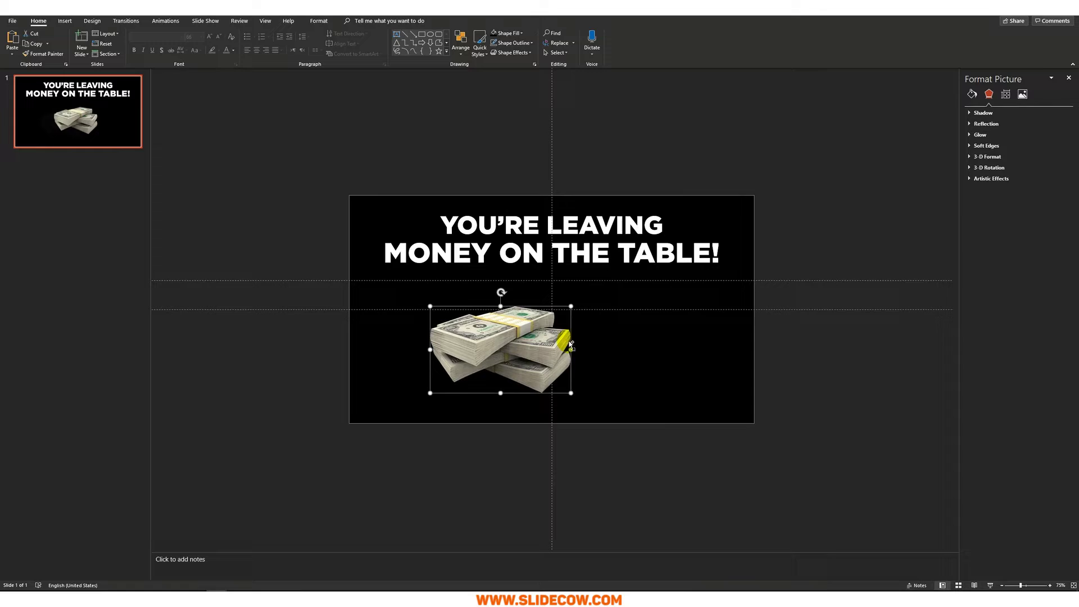
pyautogui.hotkey('ctrl', 'z')
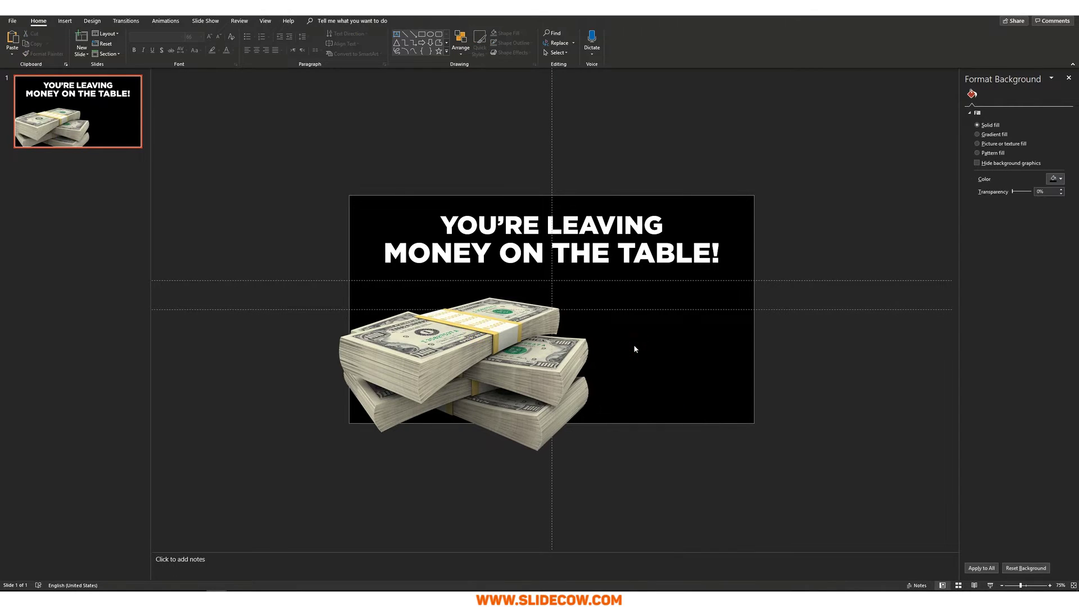
# Step: Place a horizontally flipped copy of the money picture on the slide's right half, slightly higher than the original
pyautogui.click(536, 337)
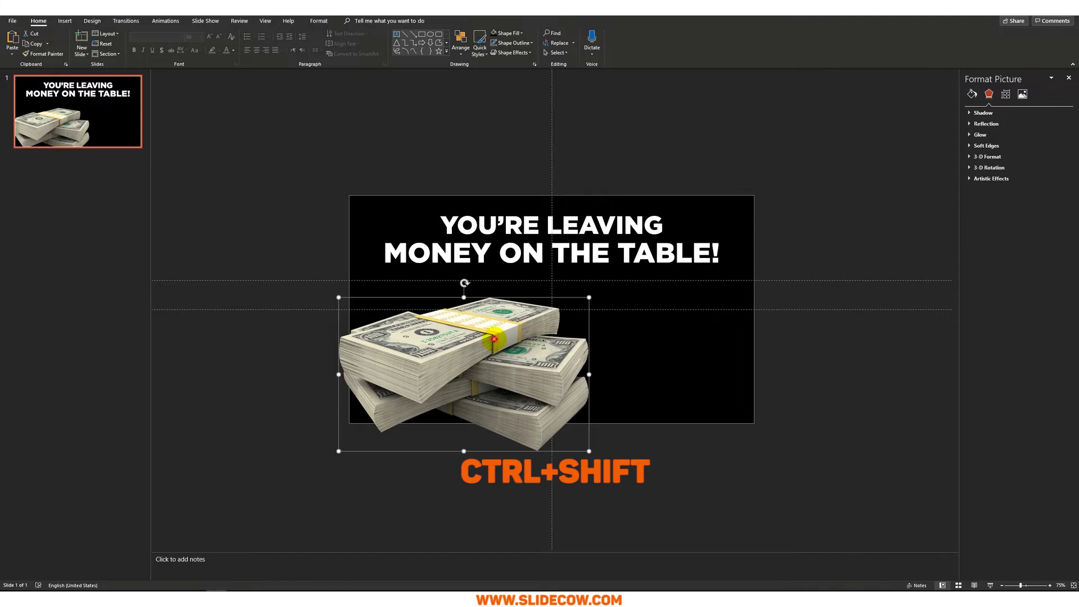
pyautogui.moveTo(536, 338); pyautogui.dragTo(674, 339)
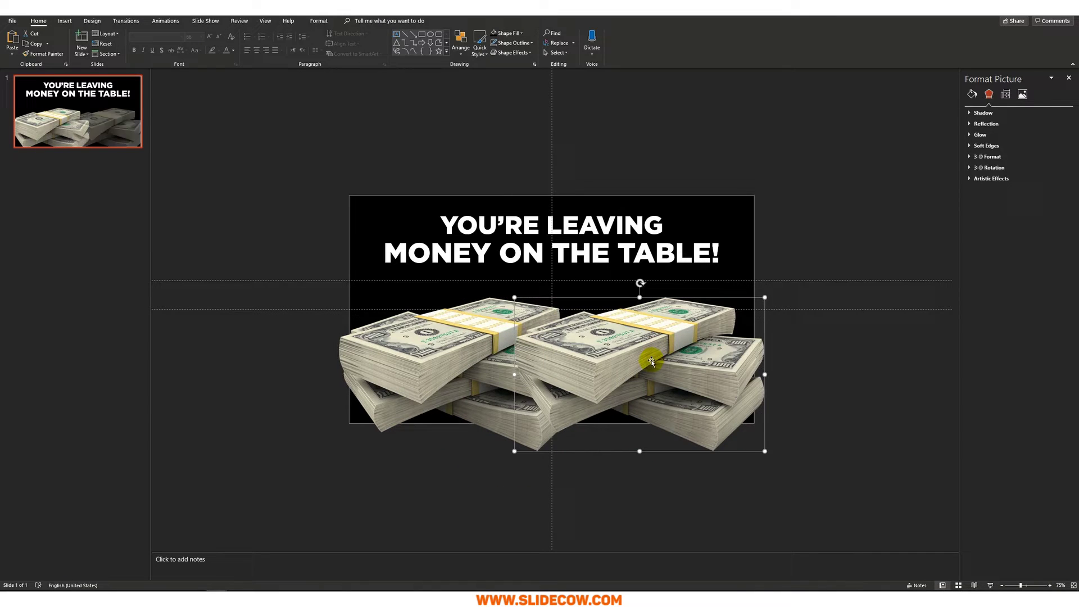
pyautogui.click(461, 45)
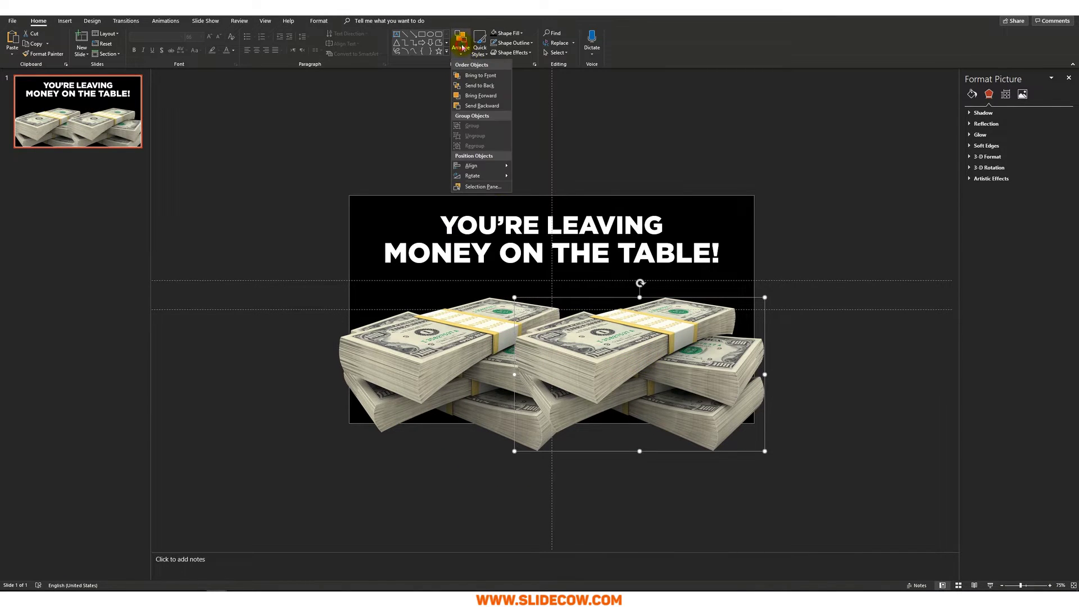
pyautogui.moveTo(493, 178)
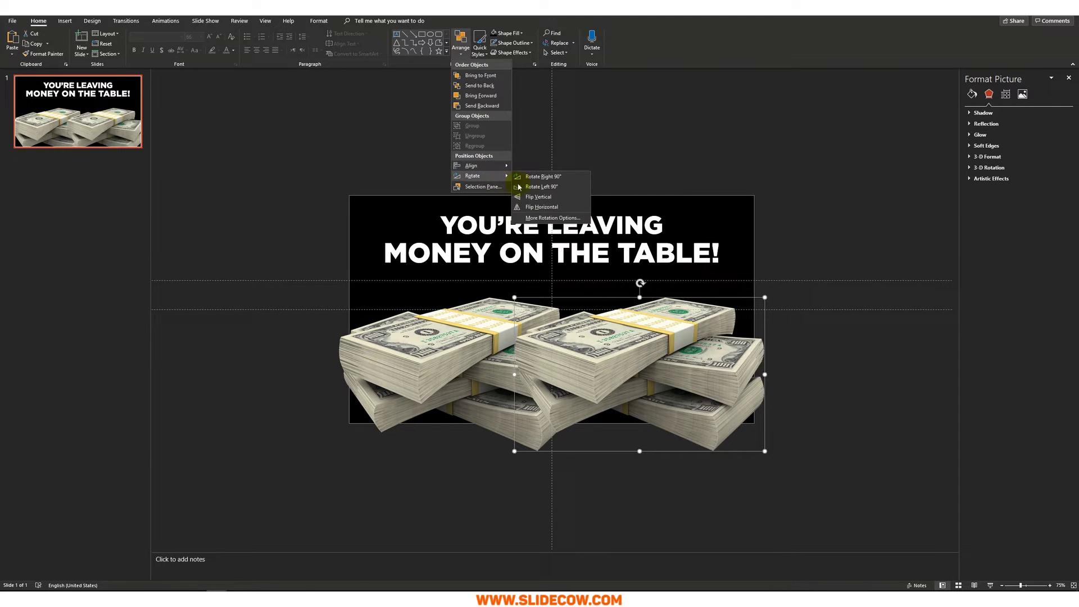
pyautogui.click(544, 207)
pyautogui.moveTo(617, 361); pyautogui.dragTo(620, 341)
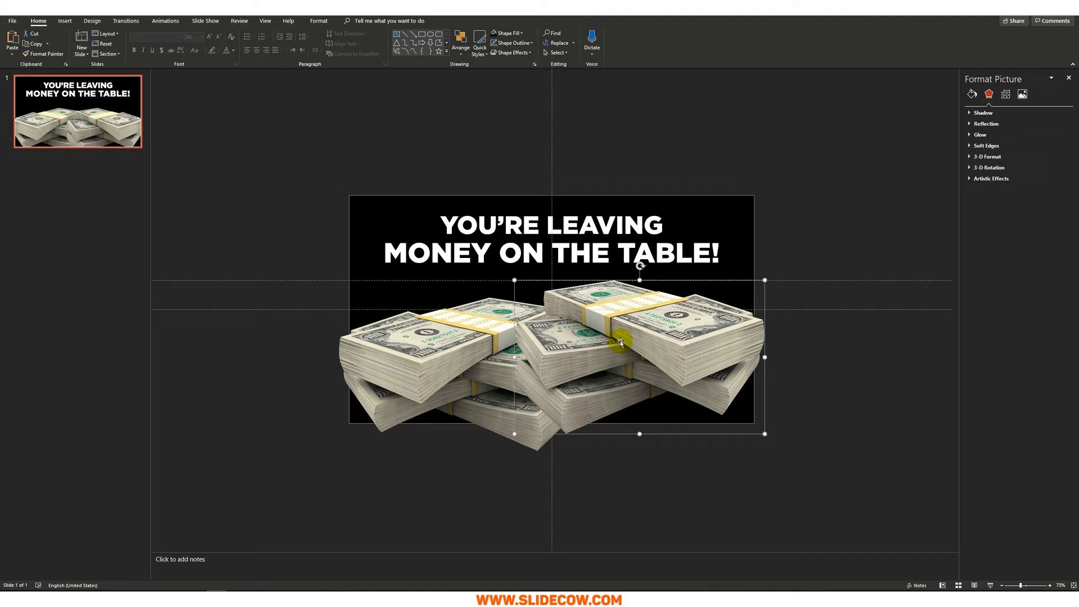
# Step: Bring the left money picture in front of the flipped copy on the right
pyautogui.click(473, 361)
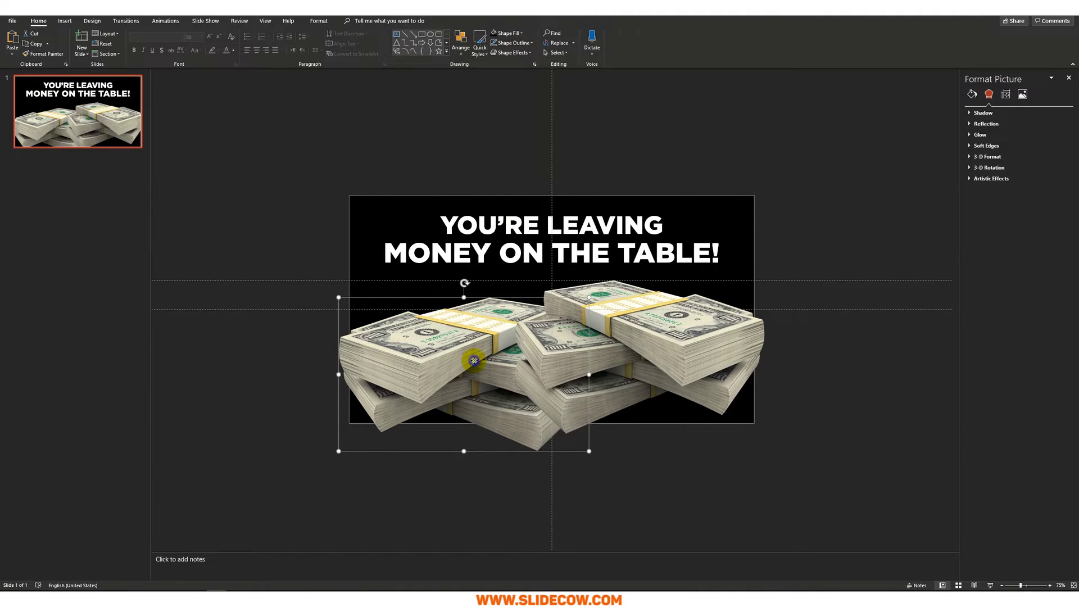
pyautogui.rightClick(475, 360)
pyautogui.click(517, 429)
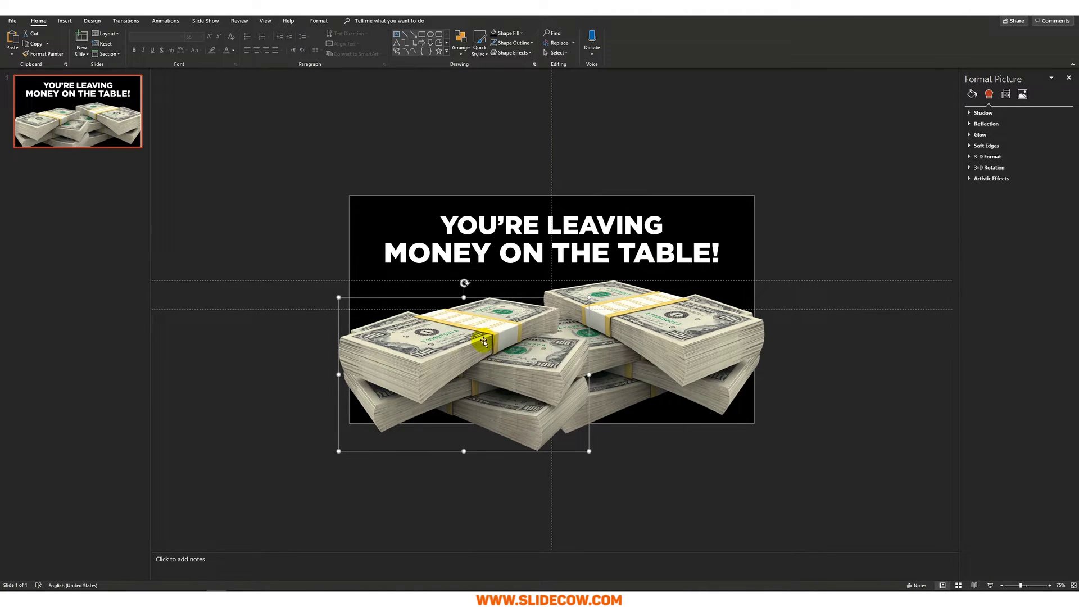
# Step: Shift the right money picture slightly outward and shrink the left one a little to balance the two stacks
pyautogui.click(675, 458)
pyautogui.click(671, 352)
pyautogui.moveTo(671, 352); pyautogui.dragTo(657, 333)
pyautogui.press('Down')
pyautogui.click(503, 371)
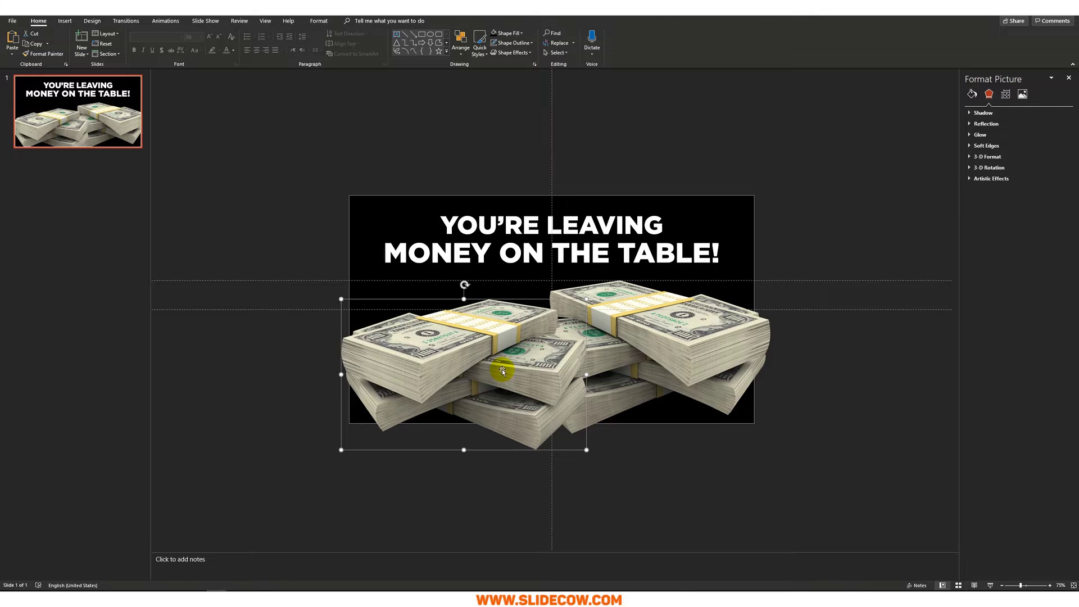
# Step: Duplicate both money pictures straight down below the slide and group the copies
pyautogui.click(634, 338)
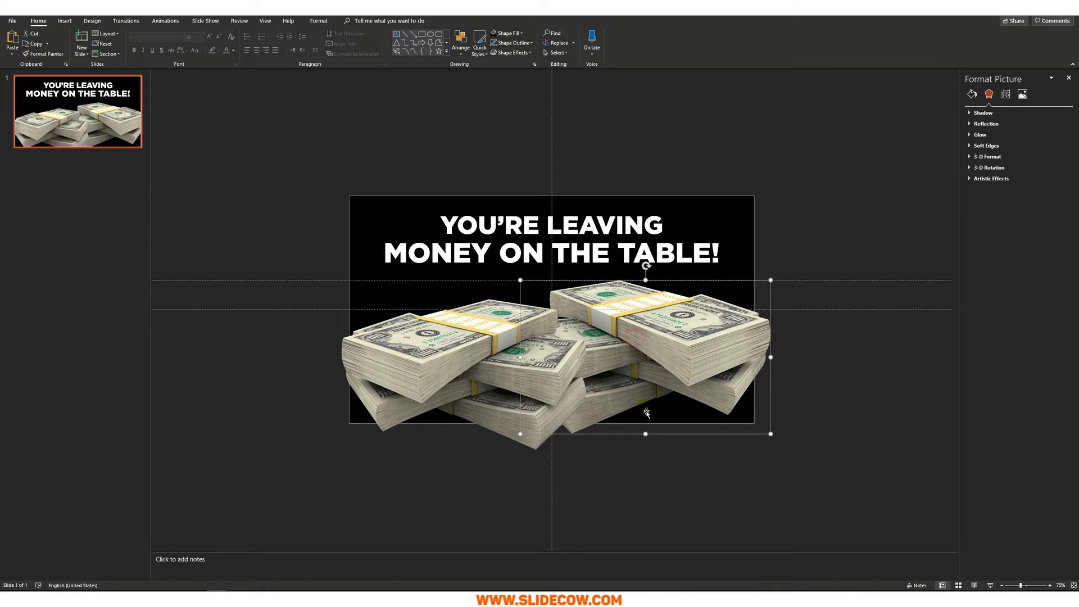
pyautogui.keyDown('shift'); pyautogui.click(352, 417); pyautogui.keyUp('shift')
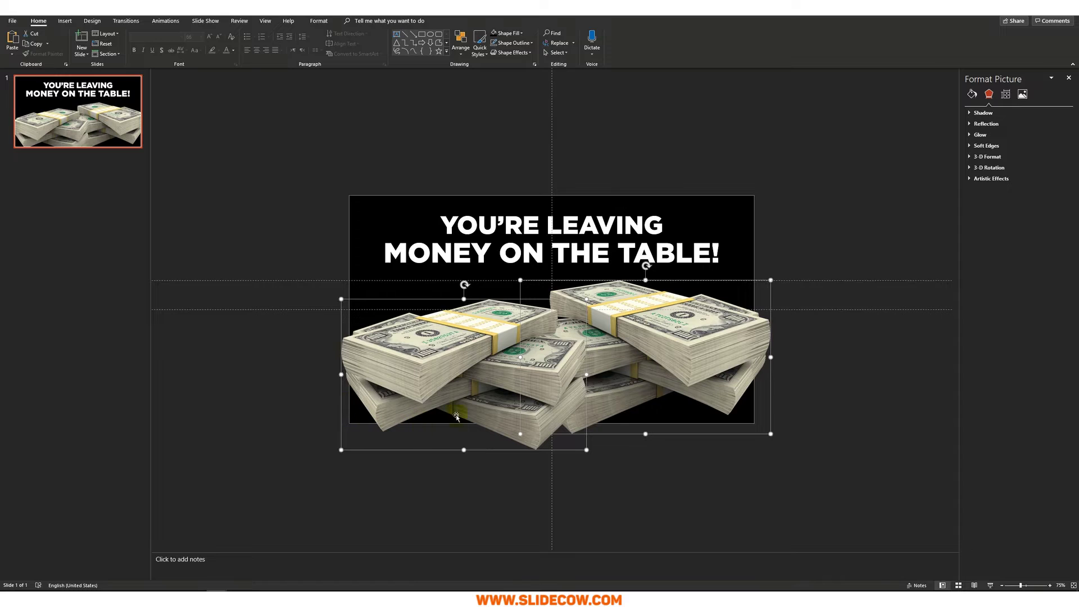
pyautogui.click(842, 404)
pyautogui.click(693, 335)
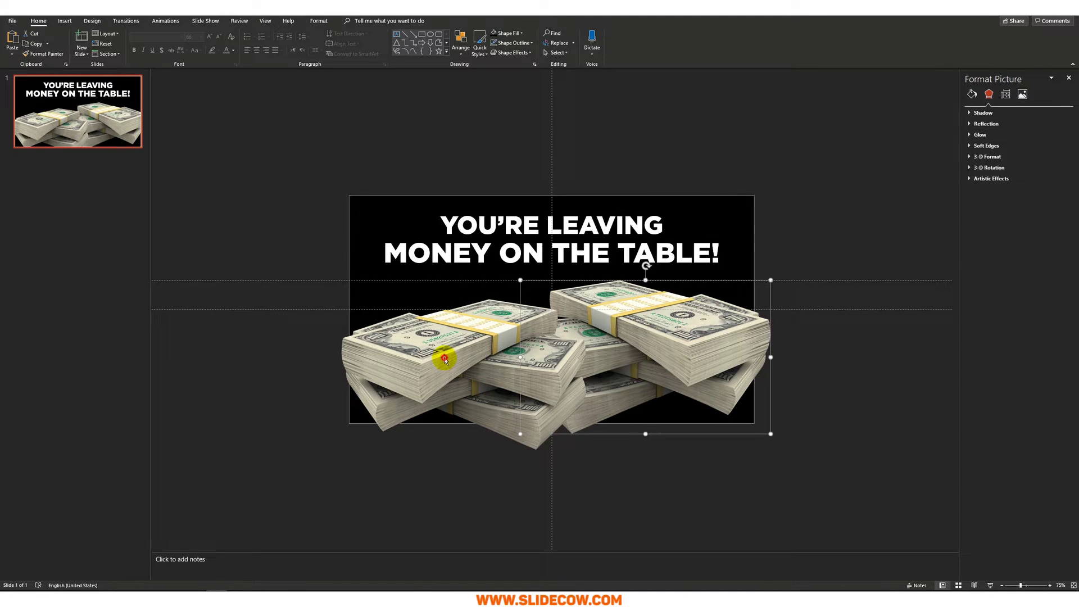
pyautogui.keyDown('shift'); pyautogui.click(444, 358); pyautogui.keyUp('shift')
pyautogui.scroll(-3, 489, 340)
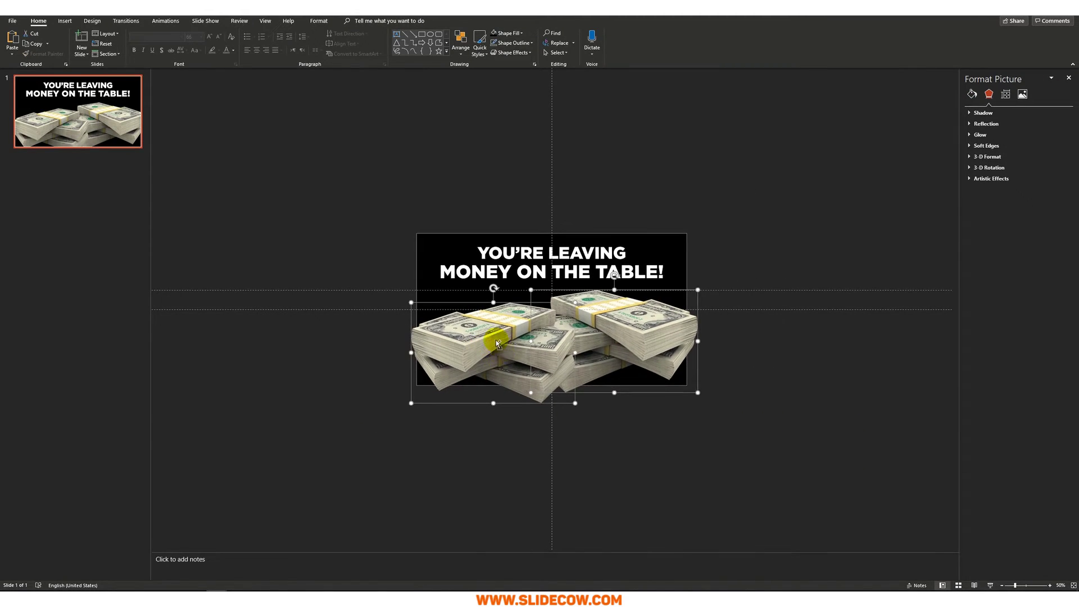
pyautogui.moveTo(497, 343); pyautogui.dragTo(499, 462)
pyautogui.hotkey('ctrl', 'g')
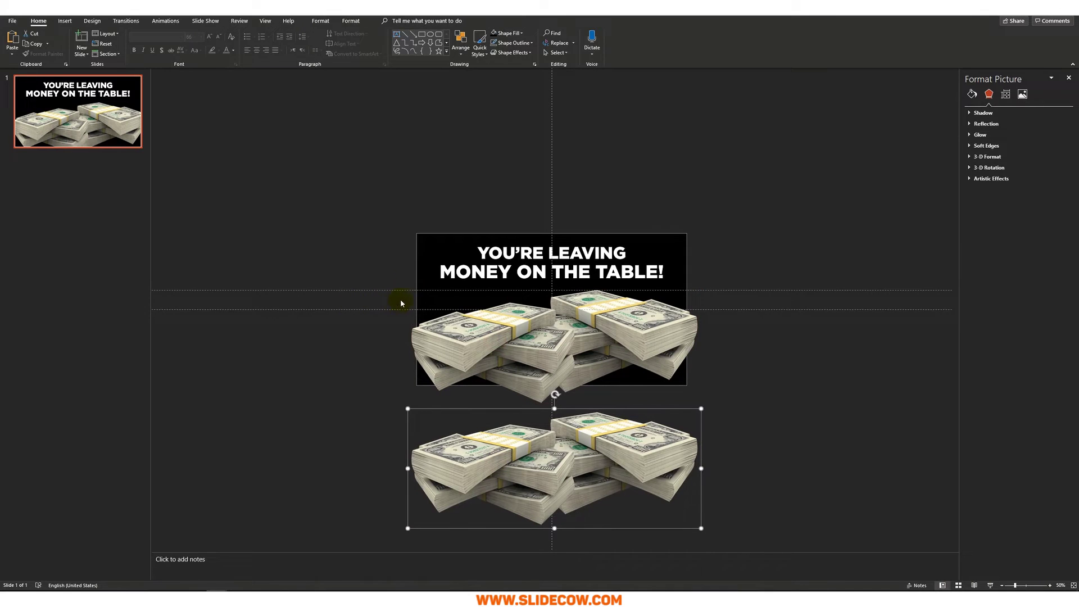
# Step: Flip the grouped copy vertically, move it up to overlap the original stacks, and send it to the back
pyautogui.click(461, 45)
pyautogui.moveTo(478, 175)
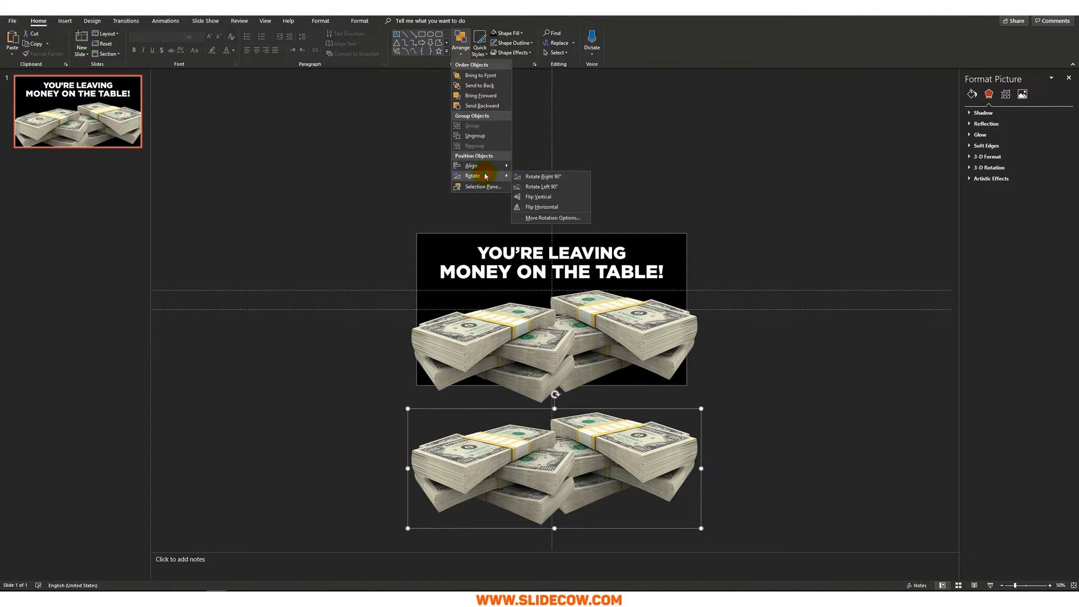
pyautogui.click(551, 199)
pyautogui.moveTo(577, 487); pyautogui.dragTo(583, 413)
pyautogui.rightClick(585, 414)
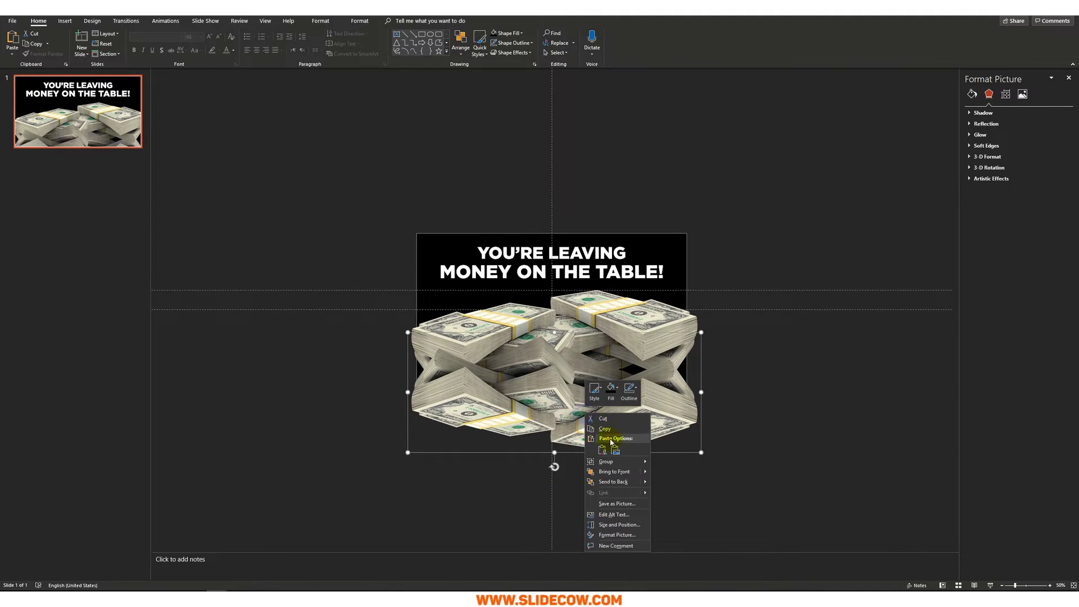
pyautogui.click(621, 483)
# Step: Move the flipped money group further up so it fills the gaps beneath the original stacks
pyautogui.click(791, 438)
pyautogui.scroll(1, 704, 460)
pyautogui.click(657, 423)
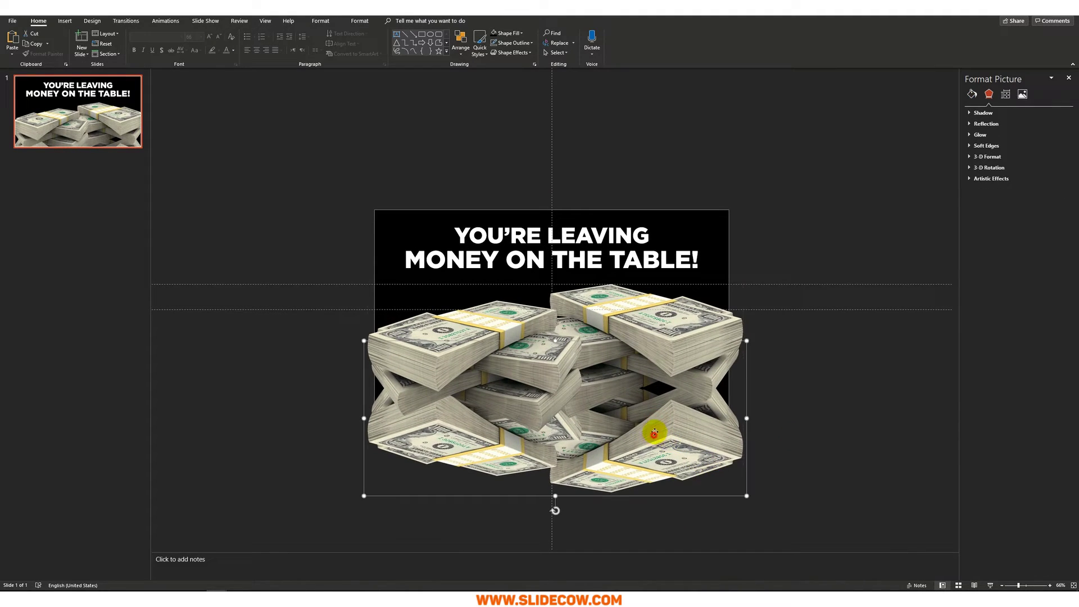
pyautogui.moveTo(654, 432); pyautogui.dragTo(657, 416)
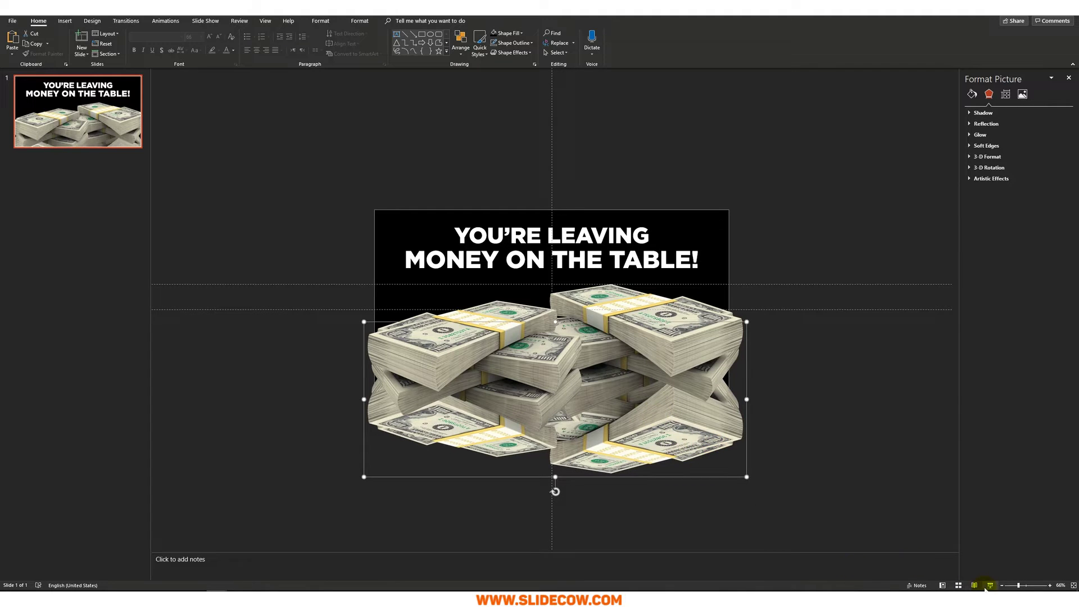
pyautogui.moveTo(621, 451); pyautogui.dragTo(623, 441)
pyautogui.hotkey('ctrl', 'z')
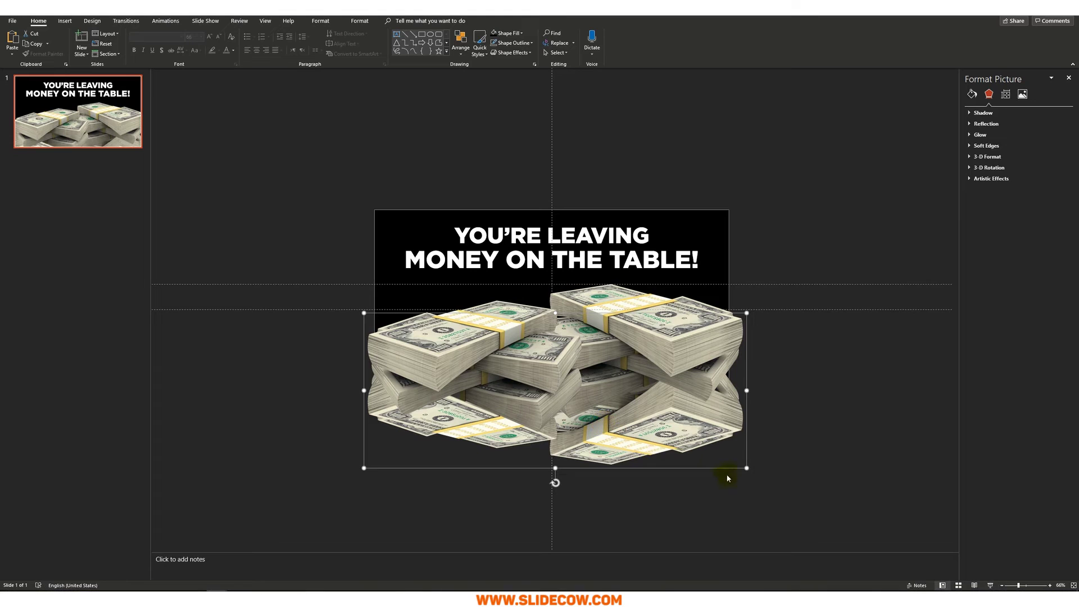
# Step: Flip the right picture inside the background money group horizontally and lower it slightly
pyautogui.click(681, 425)
pyautogui.click(461, 42)
pyautogui.moveTo(473, 175)
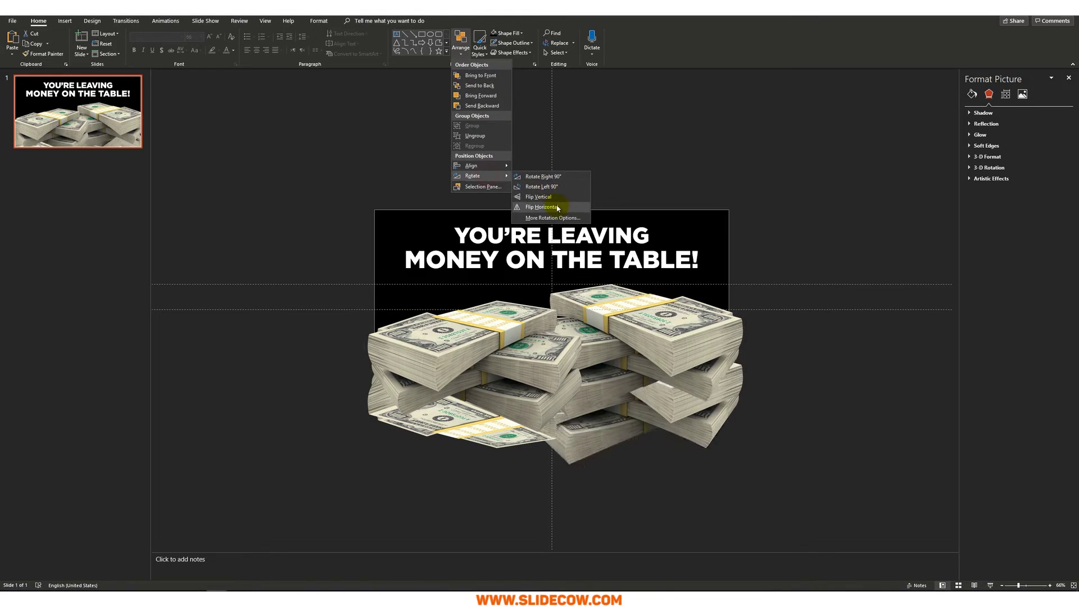
pyautogui.click(557, 207)
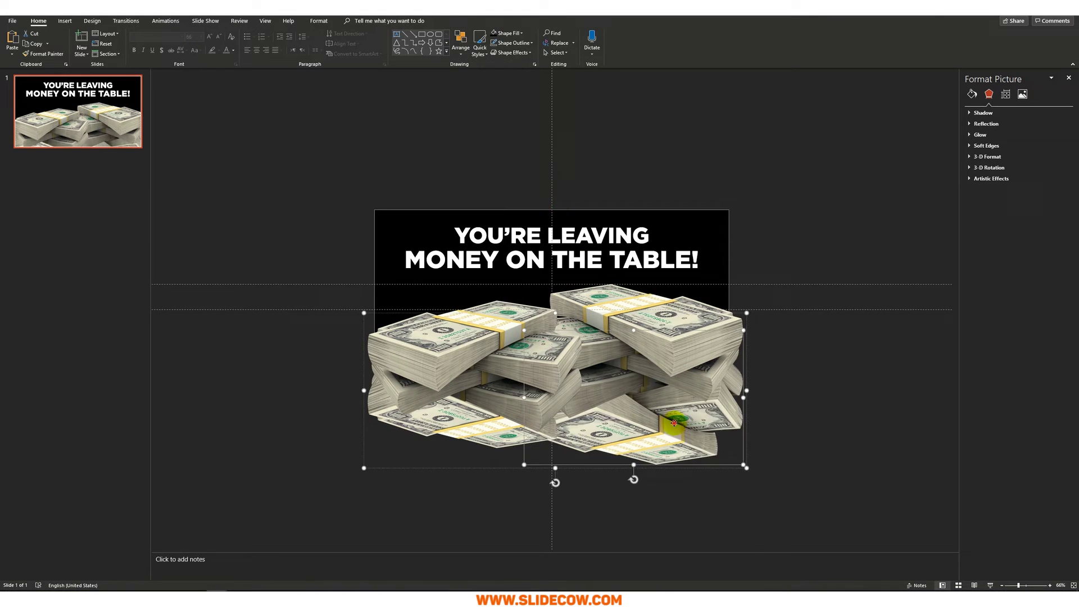
pyautogui.moveTo(675, 422); pyautogui.dragTo(675, 433)
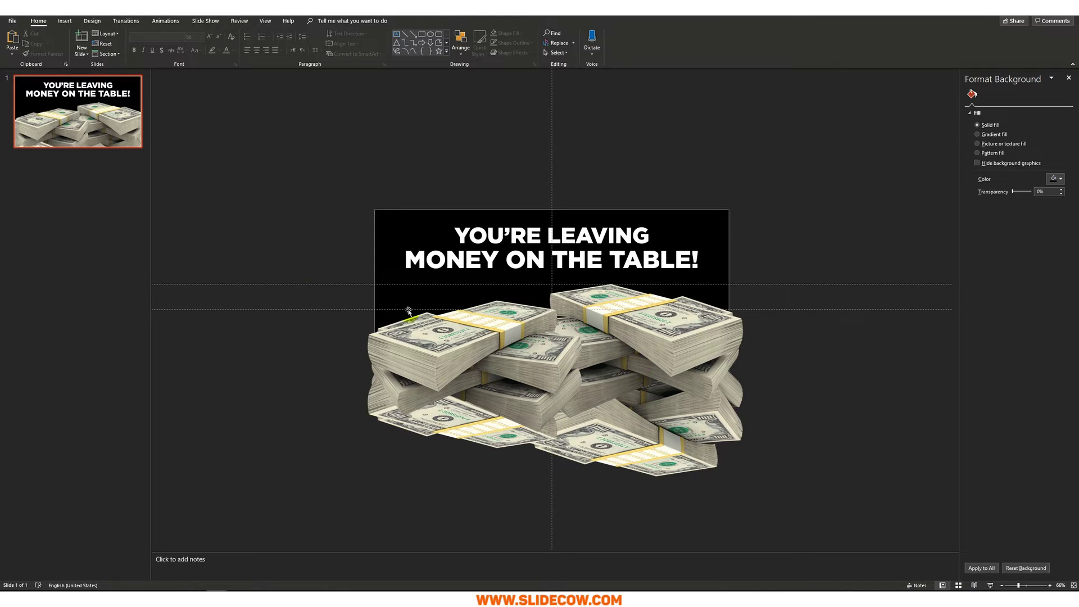
# Step: Duplicate the slide and delete all objects from the duplicate, leaving only its black background
pyautogui.click(84, 118)
pyautogui.hotkey('ctrl', 'd')
pyautogui.moveTo(291, 139); pyautogui.dragTo(894, 551)
pyautogui.press('Delete')
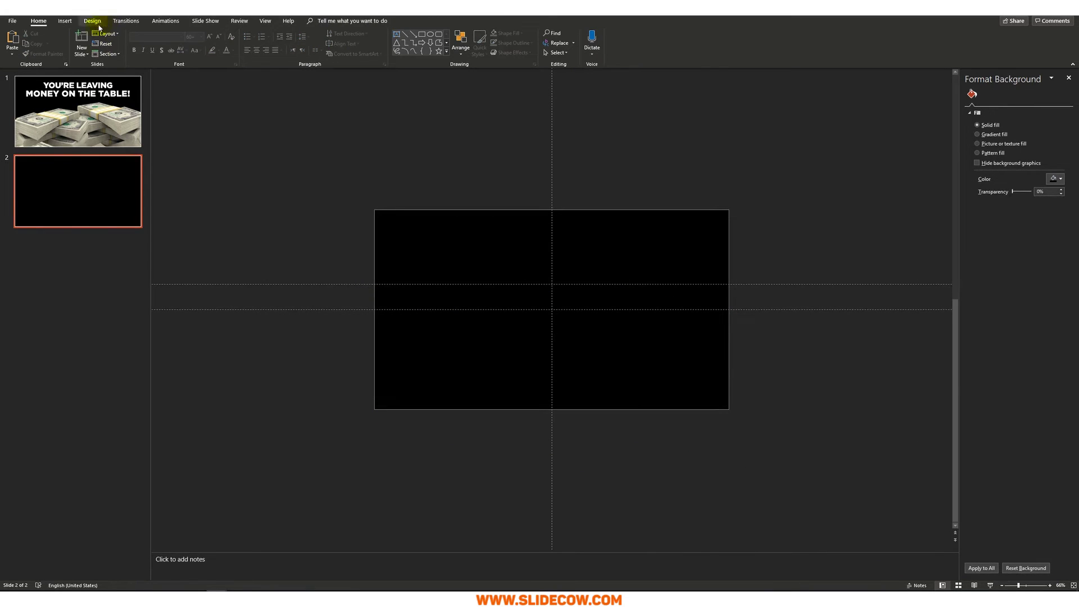
# Step: Draw a 13.33" by 3.75" rectangle over the lower half of the empty slide and remove its outline
pyautogui.click(65, 21)
pyautogui.click(155, 44)
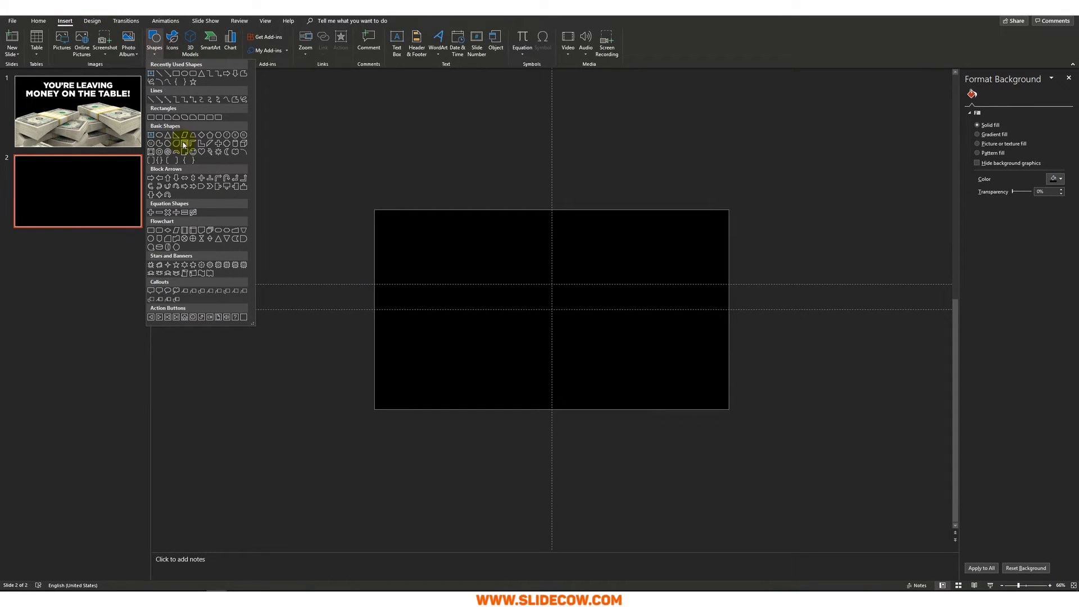
pyautogui.click(150, 120)
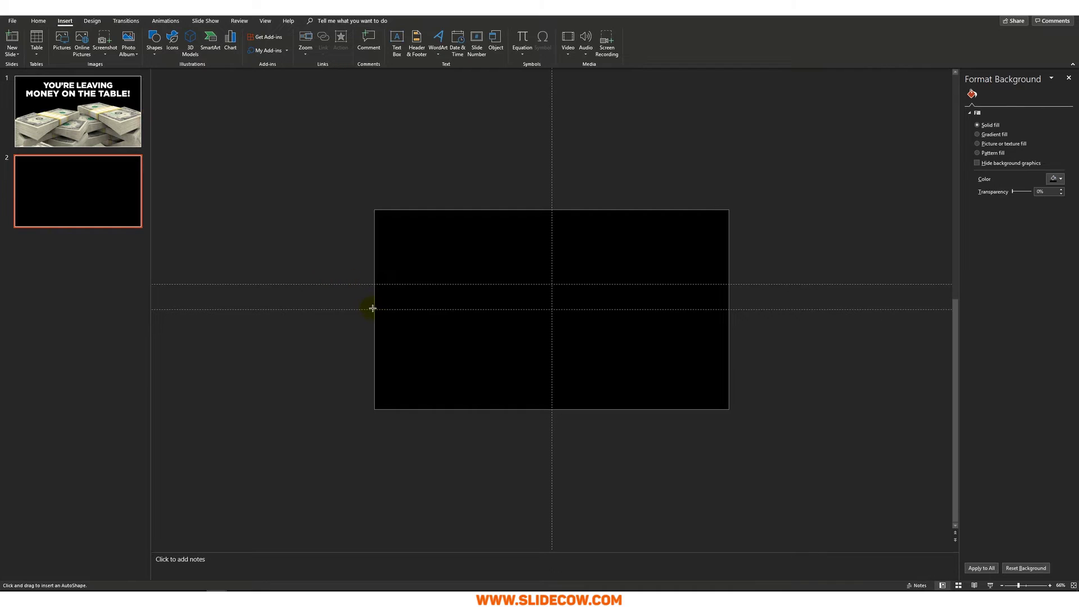
pyautogui.moveTo(375, 309); pyautogui.dragTo(729, 409)
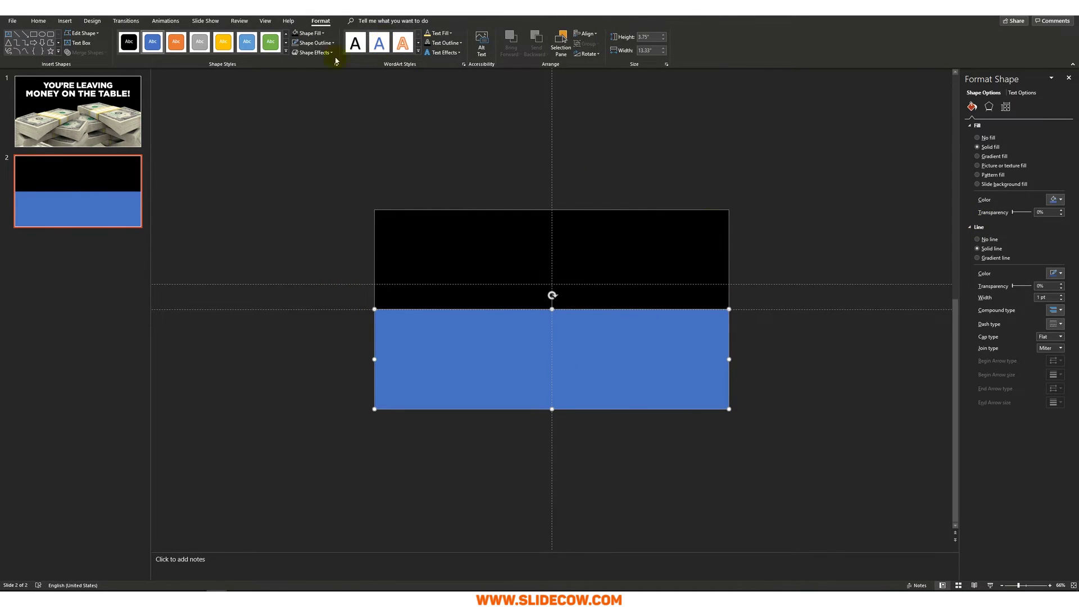
pyautogui.click(315, 43)
pyautogui.click(337, 142)
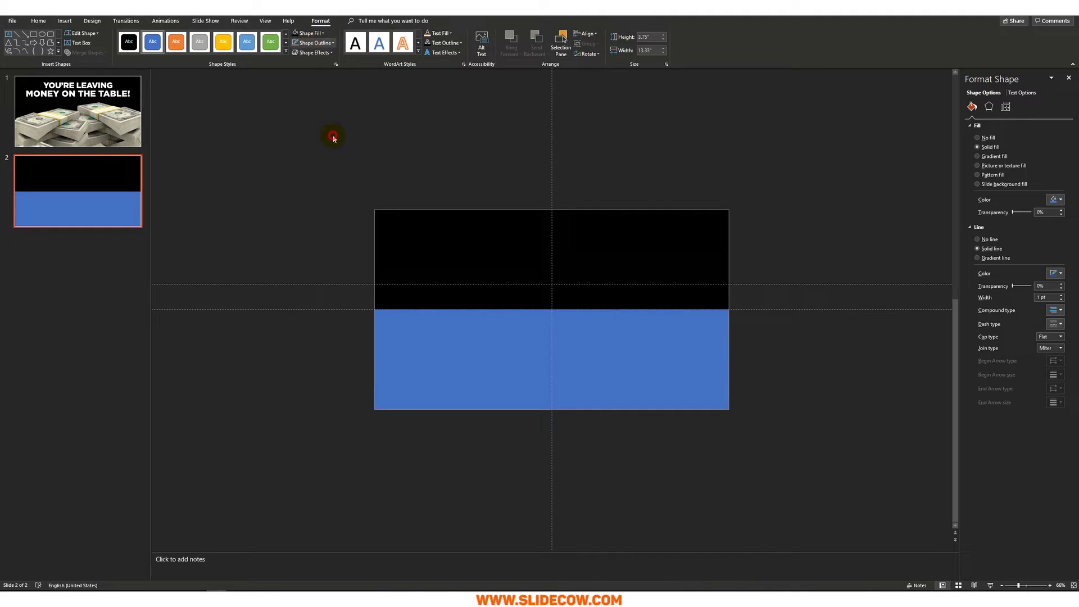
# Step: Give the rectangle a light linear gradient fill at a 270° angle and remove its middle gradient stop
pyautogui.click(326, 33)
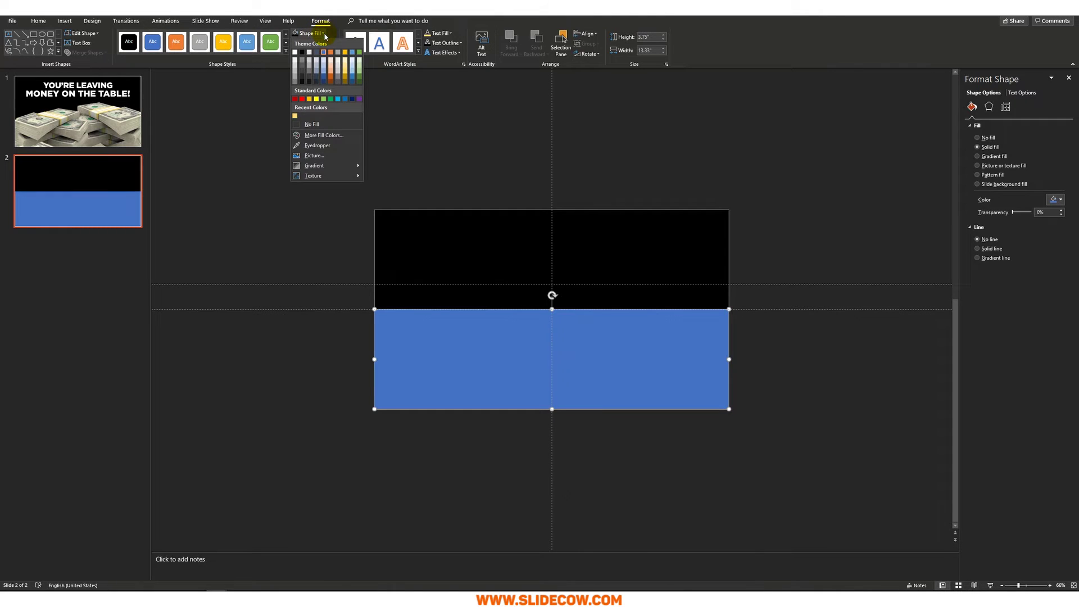
pyautogui.moveTo(354, 166)
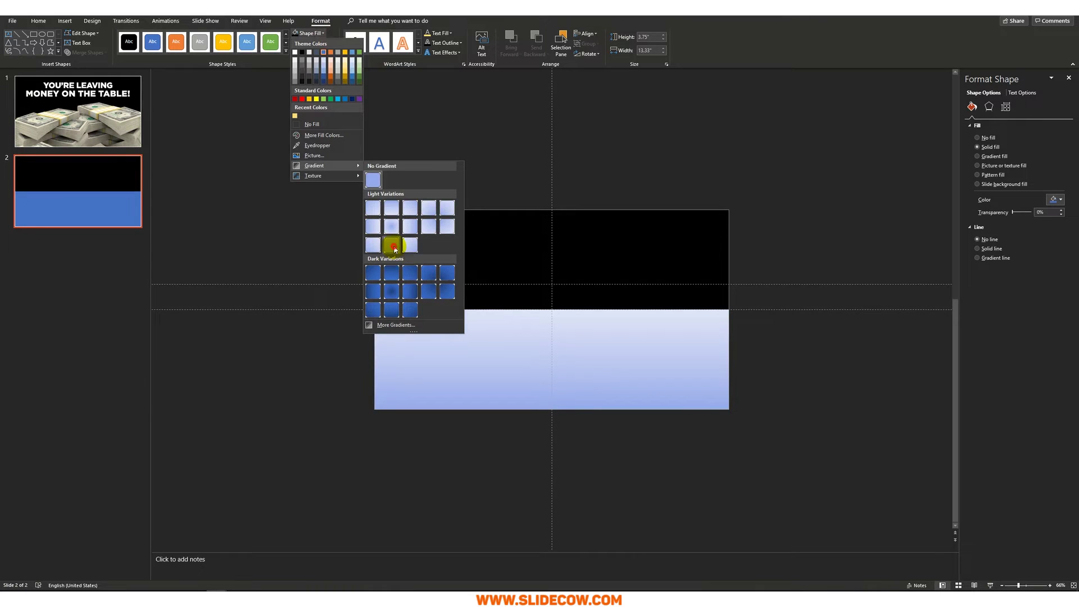
pyautogui.click(394, 247)
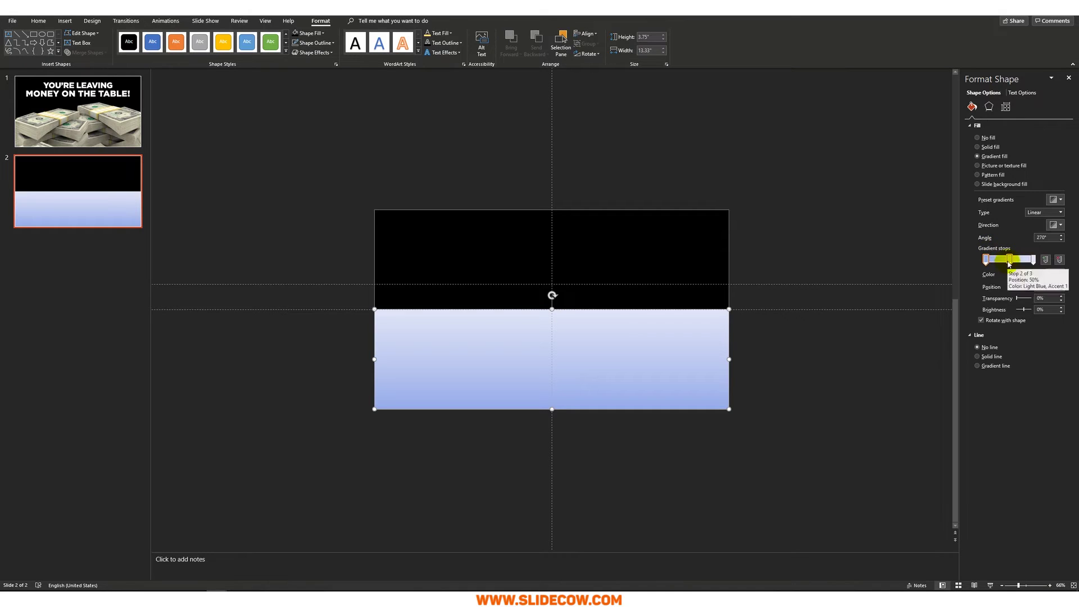
pyautogui.click(1009, 264)
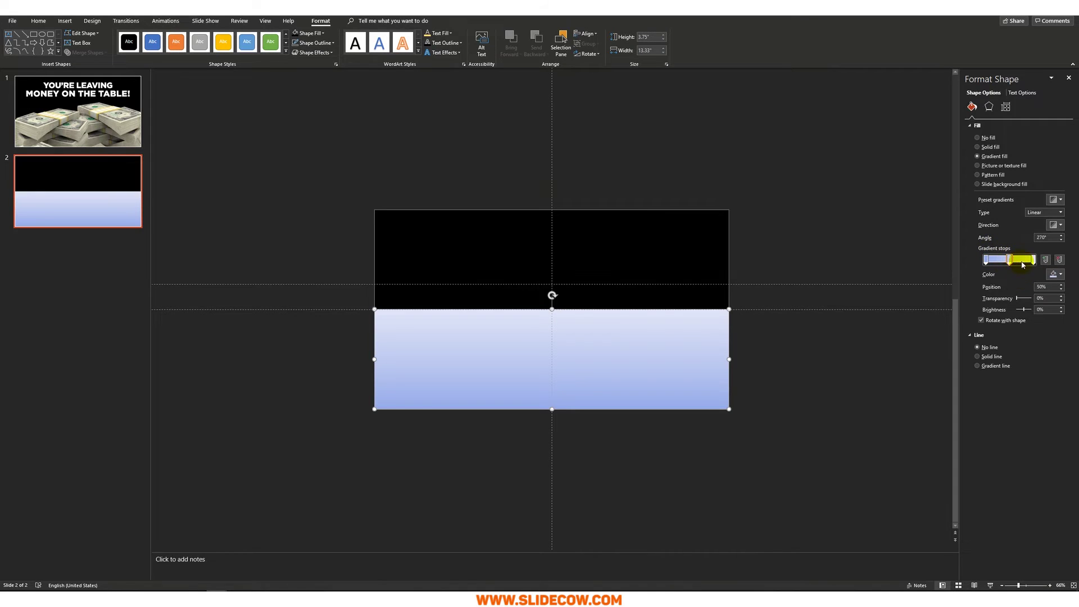
pyautogui.click(1059, 260)
# Step: Color both gradient stops black and set the 100% position stop's transparency to 100%
pyautogui.click(1061, 276)
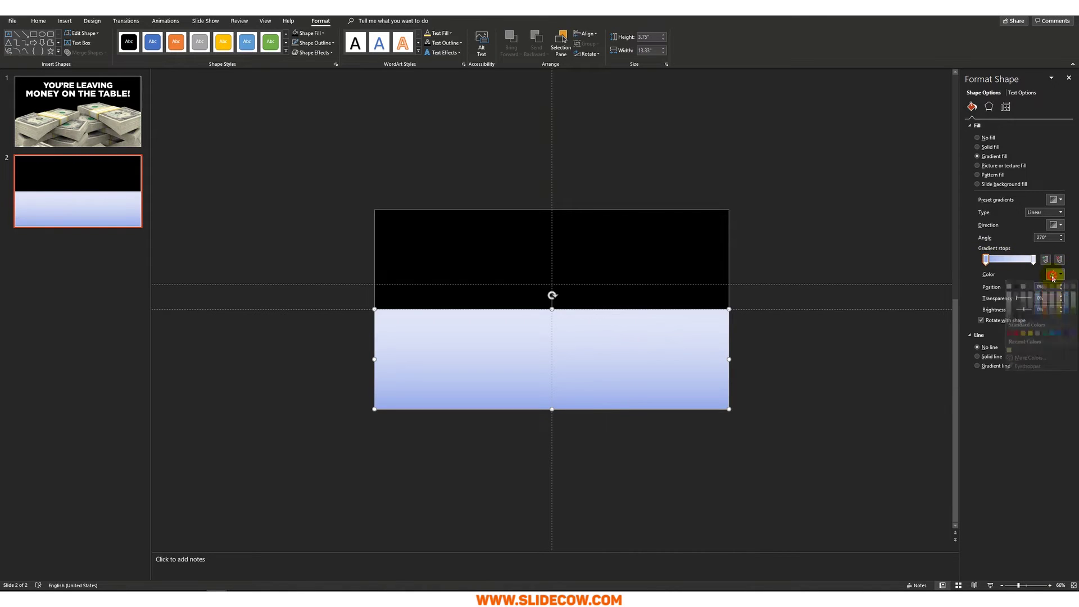
pyautogui.click(1023, 290)
pyautogui.click(1033, 259)
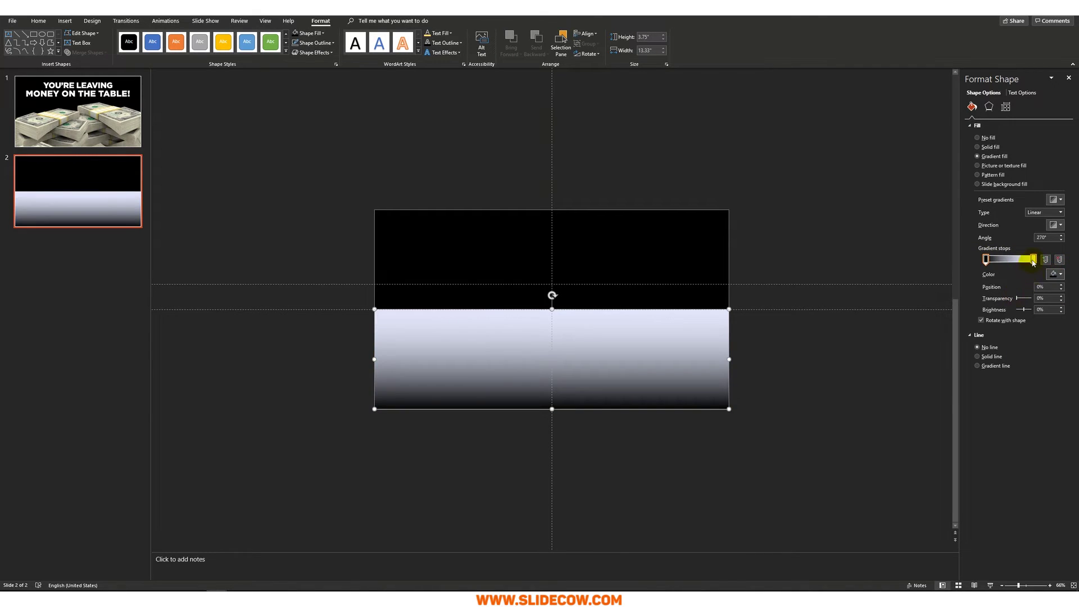
pyautogui.click(1061, 274)
pyautogui.click(1023, 290)
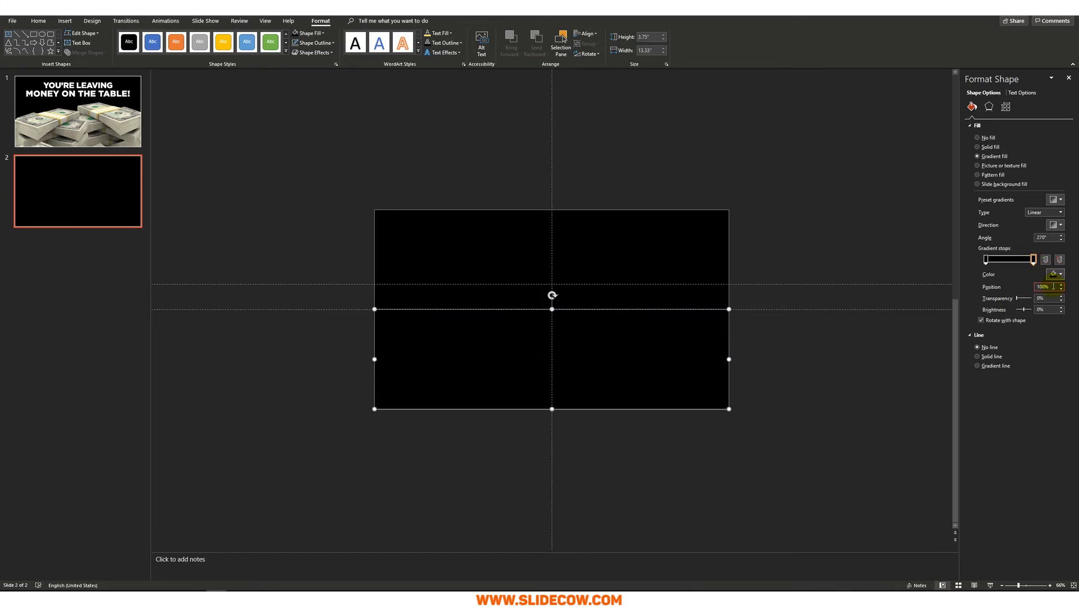
pyautogui.write('100')
pyautogui.click(810, 306)
# Step: Copy the black gradient rectangle onto the first slide, over the lower half of the money stacks
pyautogui.click(652, 348)
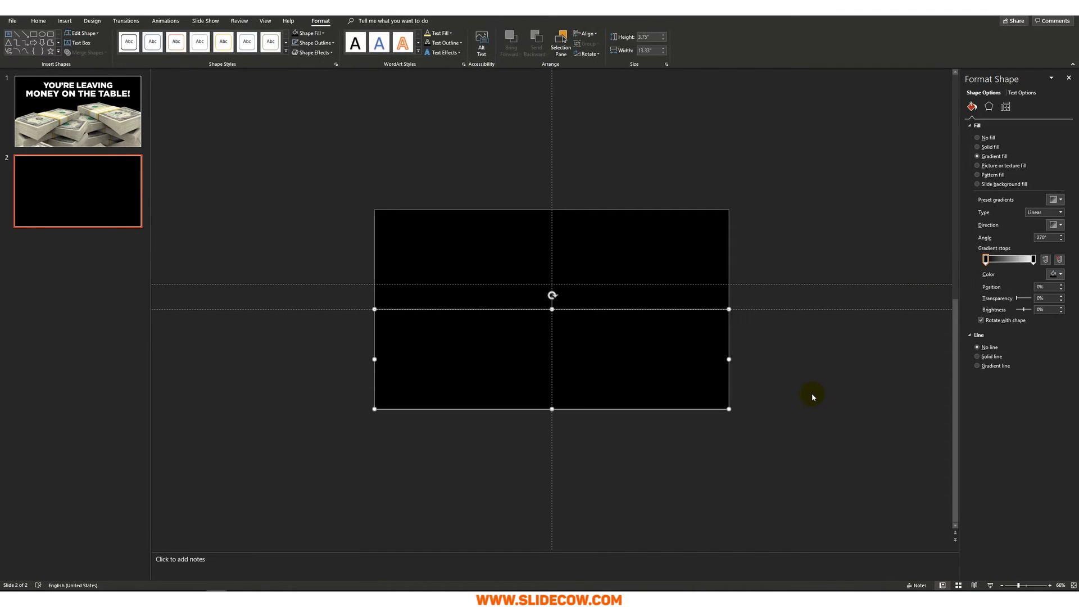
pyautogui.click(90, 128)
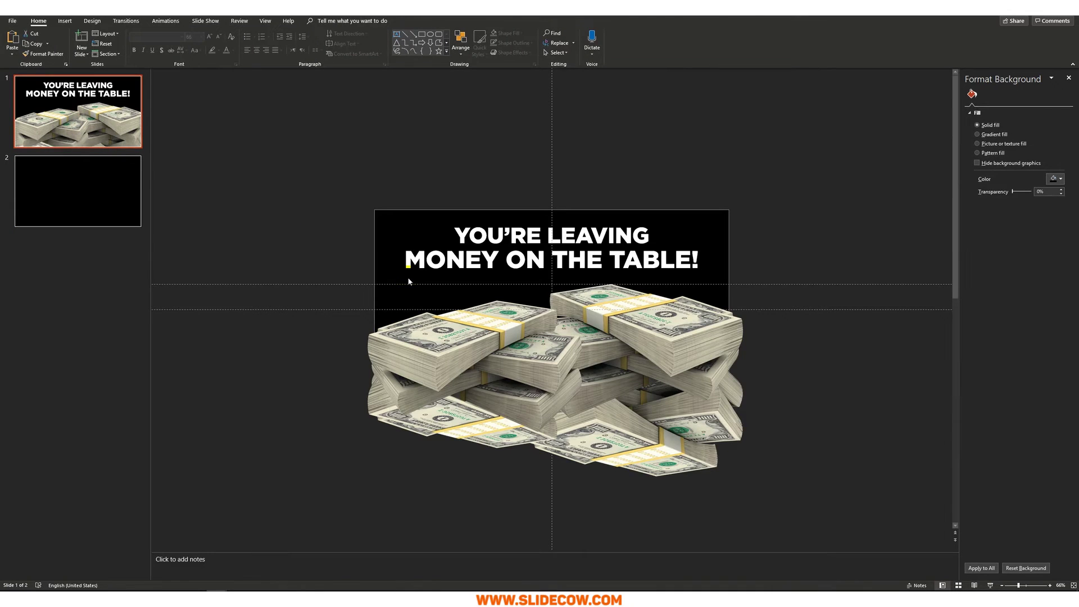
pyautogui.hotkey('ctrl', 'v')
pyautogui.click(844, 369)
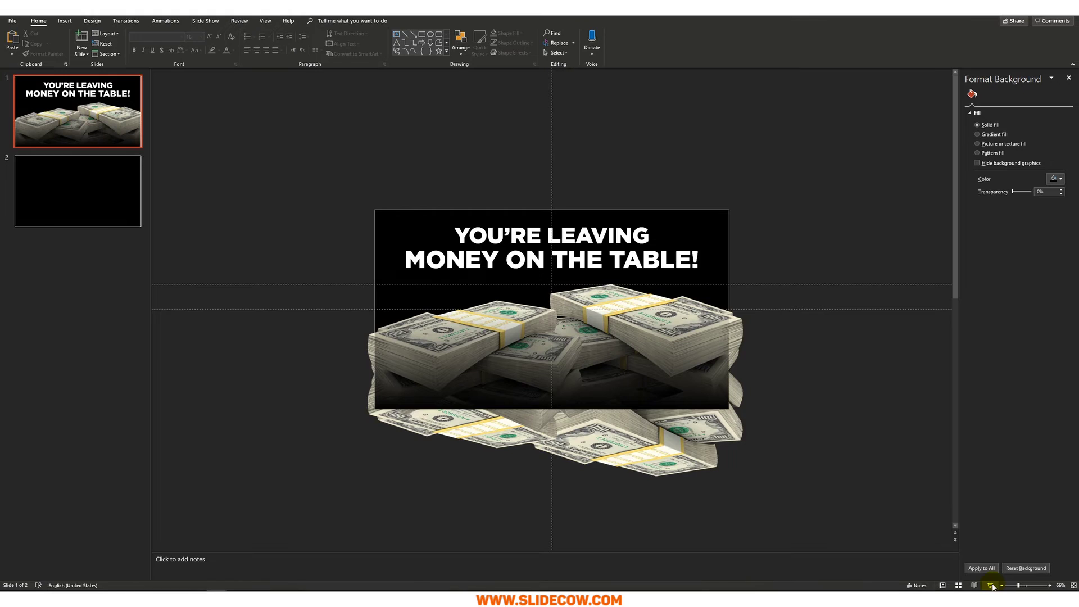
# Step: Duplicate the gradient rectangle, align the copy over the original, and lower its top edge to roughly halve its height
pyautogui.click(630, 387)
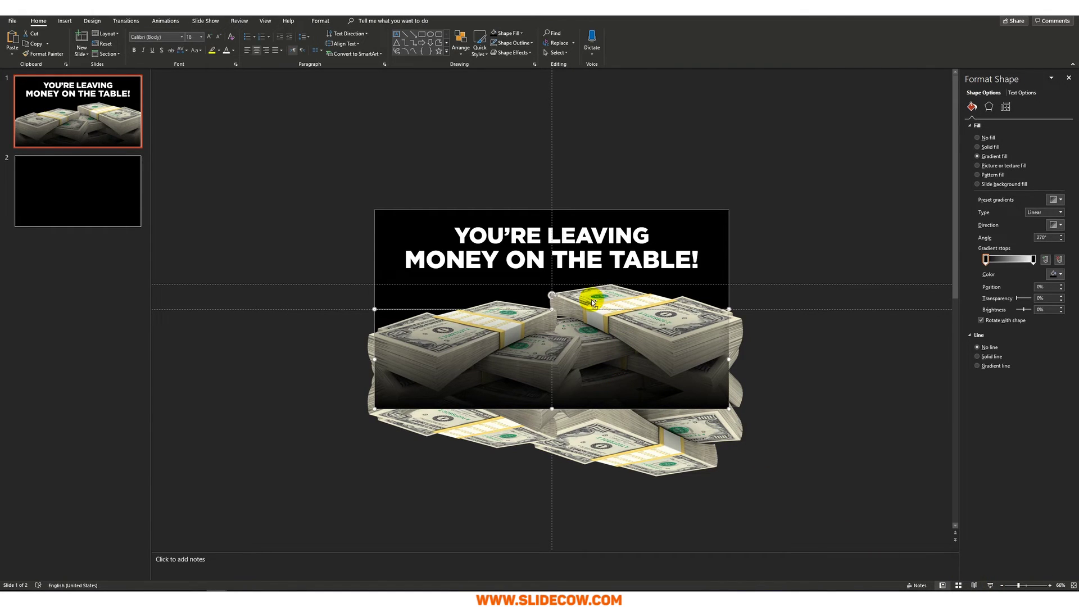
pyautogui.hotkey('ctrl', 'c')
pyautogui.hotkey('ctrl', 'v')
pyautogui.moveTo(573, 360); pyautogui.dragTo(564, 347)
pyautogui.moveTo(552, 309); pyautogui.dragTo(552, 356)
# Step: Examine how the tall and short gradient rectangles overlap on the money stacks by selecting each in turn
pyautogui.click(532, 326)
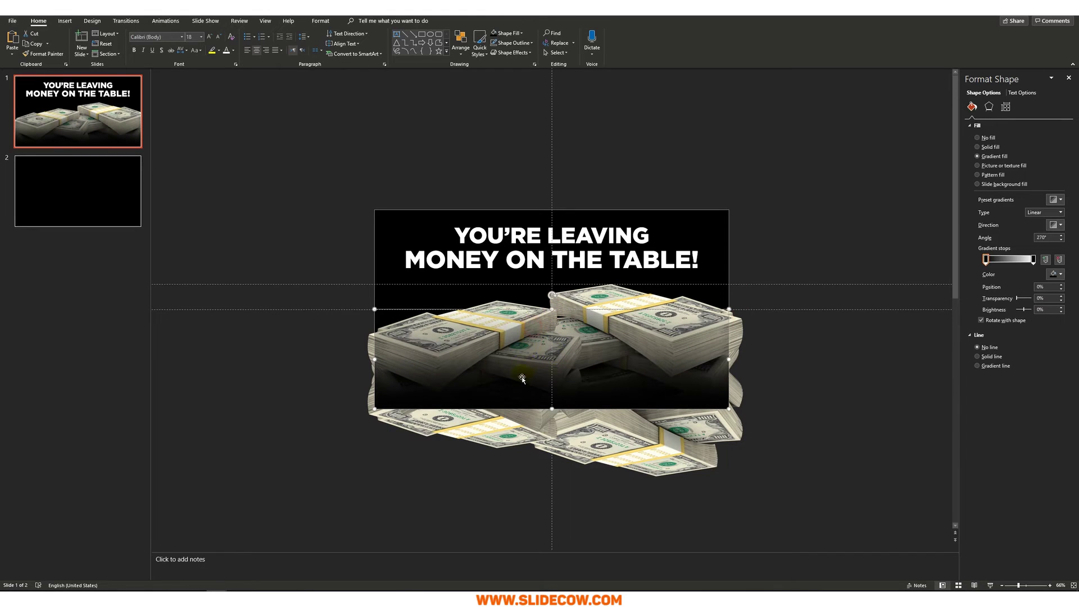
pyautogui.click(522, 377)
pyautogui.click(523, 330)
pyautogui.click(521, 377)
pyautogui.click(524, 335)
pyautogui.click(527, 375)
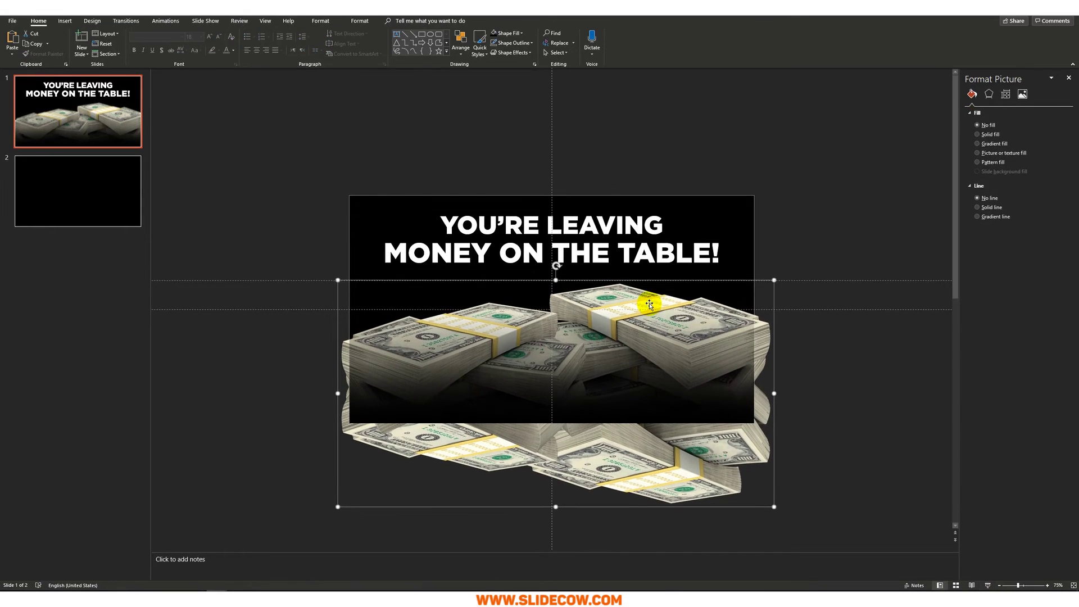
pyautogui.press('Escape')
pyautogui.click(574, 387)
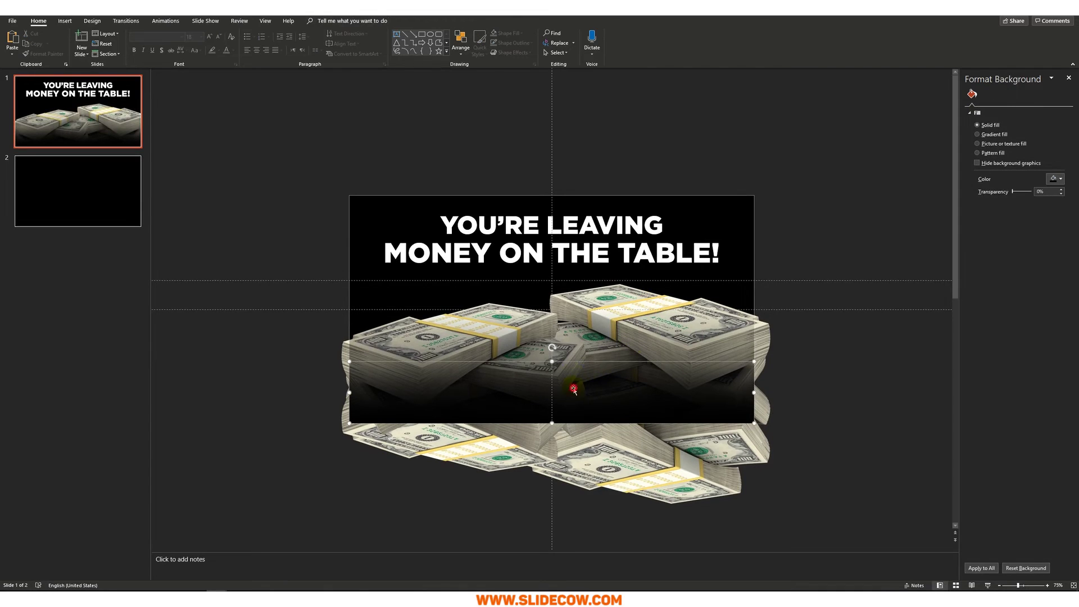
# Step: Nudge the two-line title slightly lower so it sits a little closer to the money stacks
pyautogui.click(572, 254)
pyautogui.click(594, 273)
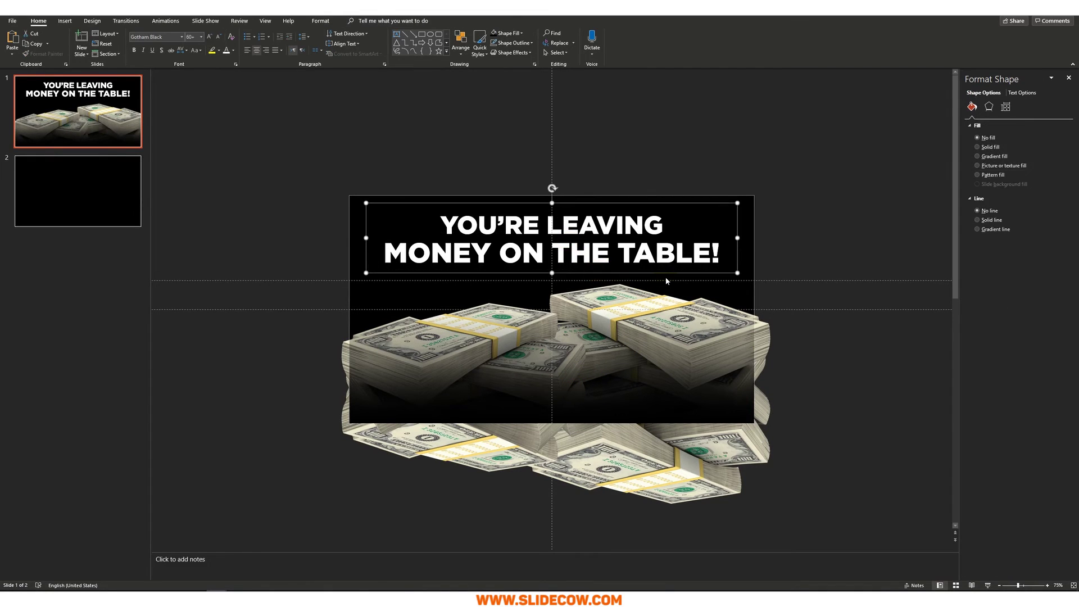
pyautogui.hotkey('ctrl', 'Down')
pyautogui.hotkey('ctrl', 'Down')
pyautogui.hotkey('ctrl', 'Down')
pyautogui.hotkey('ctrl', 'Down')
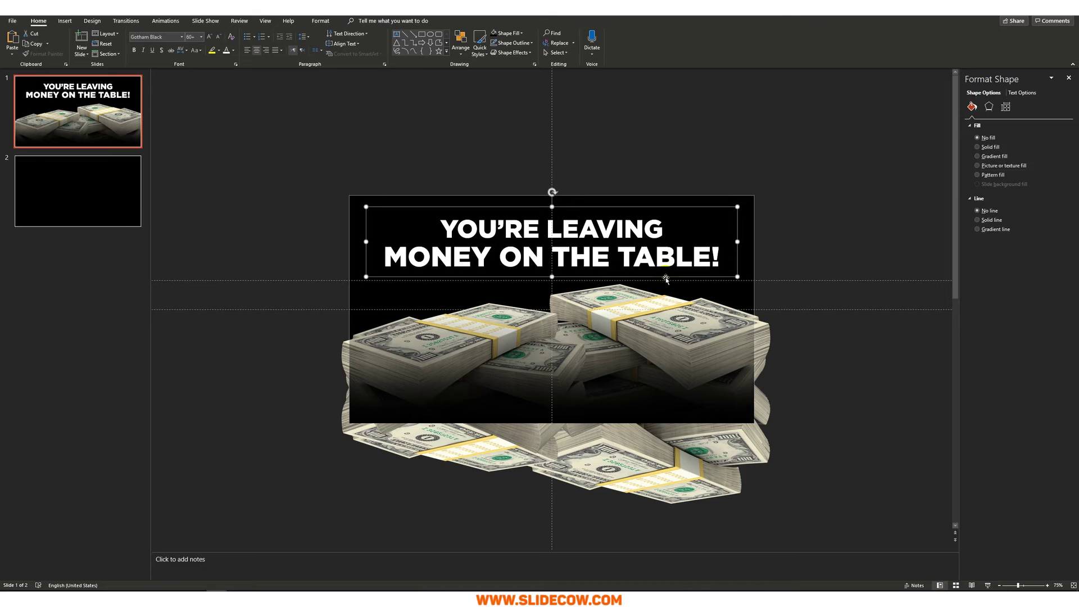
pyautogui.hotkey('ctrl', 'Up')
pyautogui.press('Escape')
pyautogui.click(628, 258)
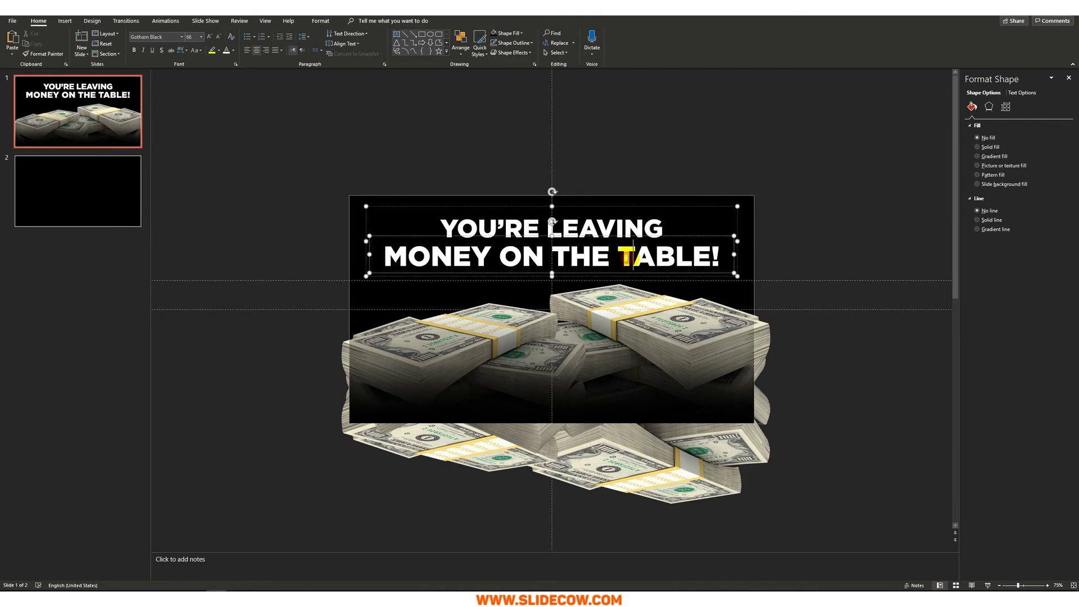
pyautogui.tripleClick(628, 258)
pyautogui.scroll(5, 717, 314)
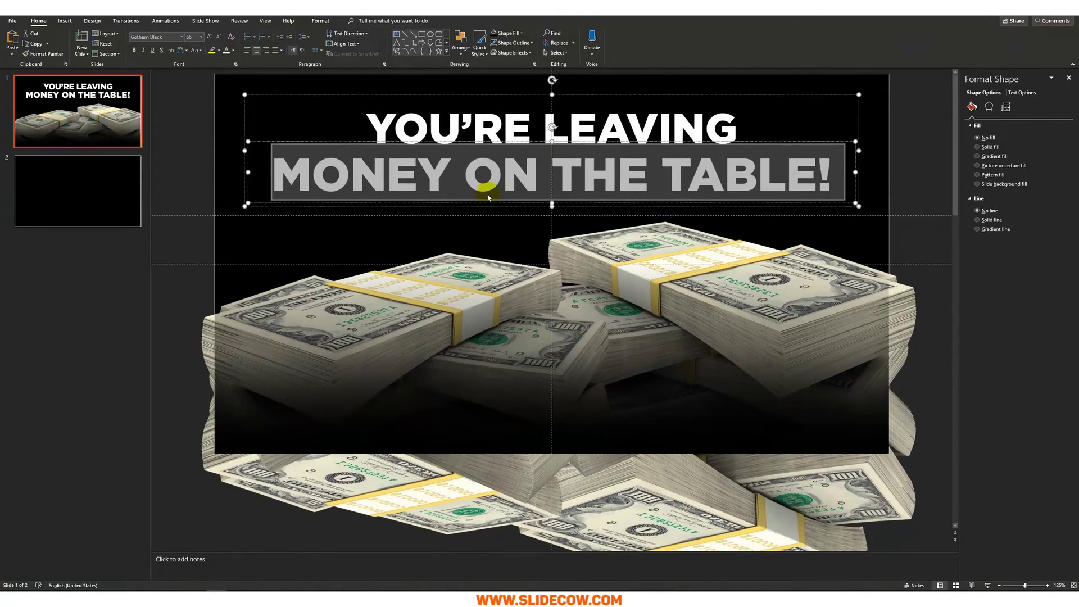
pyautogui.click(233, 50)
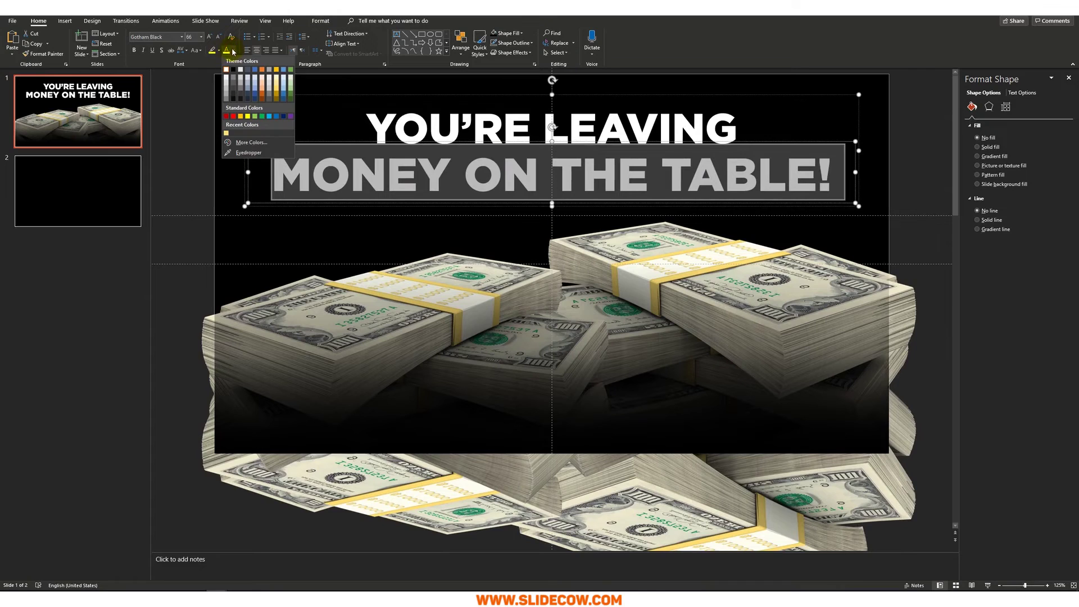
pyautogui.click(251, 155)
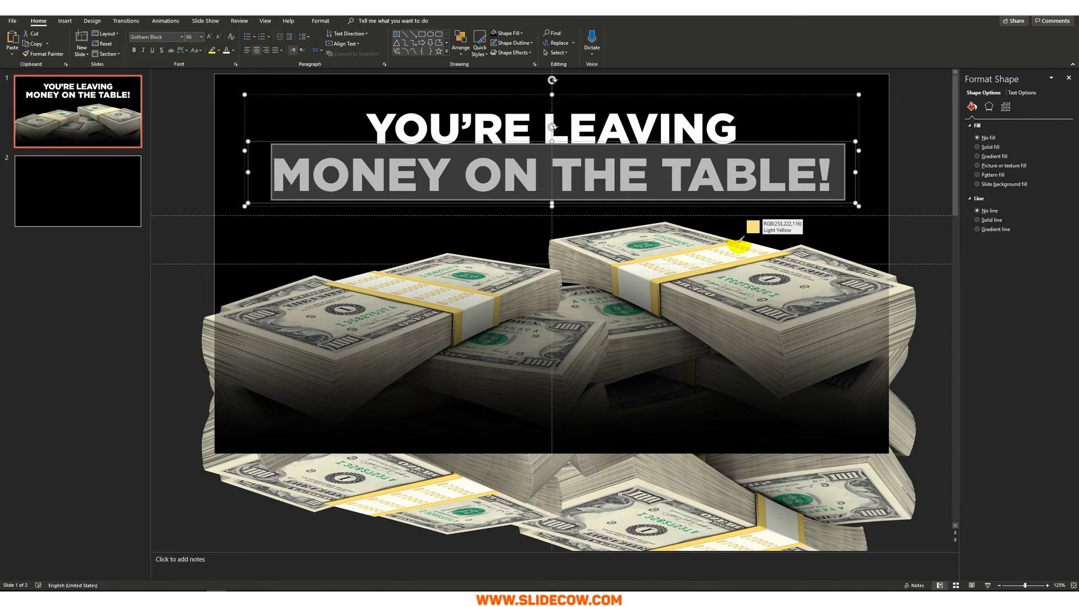
pyautogui.press('Escape')
pyautogui.press('Escape')
pyautogui.press('Escape')
pyautogui.press('Escape')
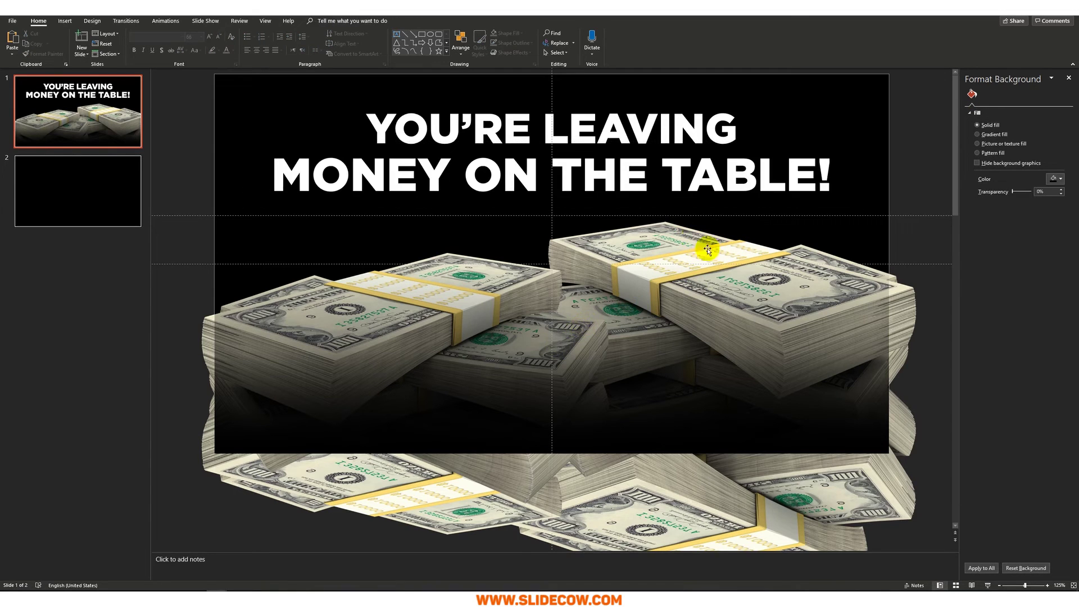
# Step: Bring the money stacks picture in front of the gradient rectangles
pyautogui.scroll(-5, 711, 251)
pyautogui.click(568, 351)
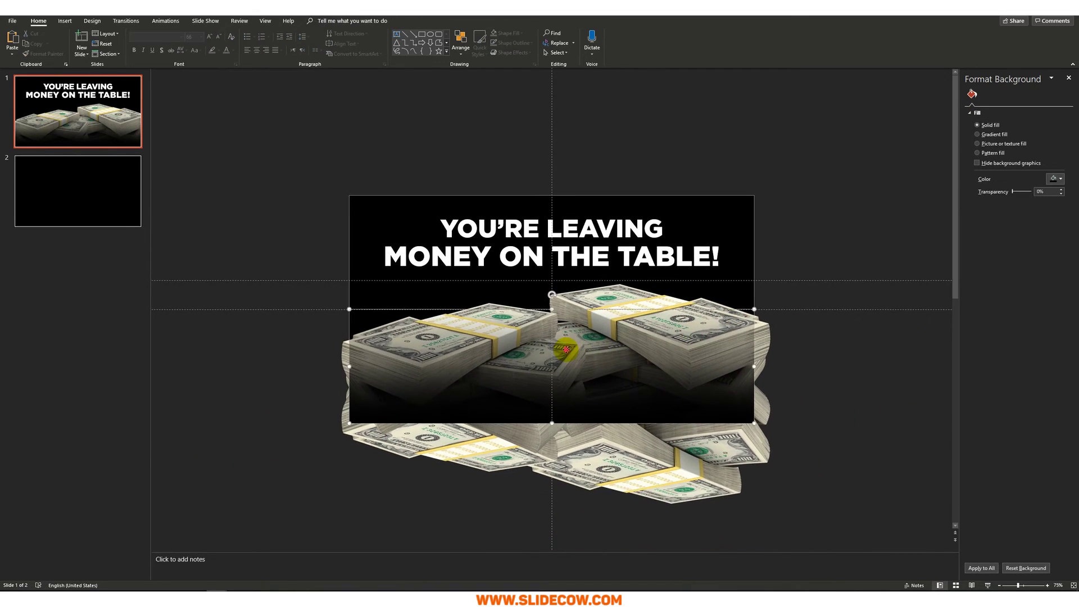
pyautogui.click(607, 295)
pyautogui.rightClick(607, 293)
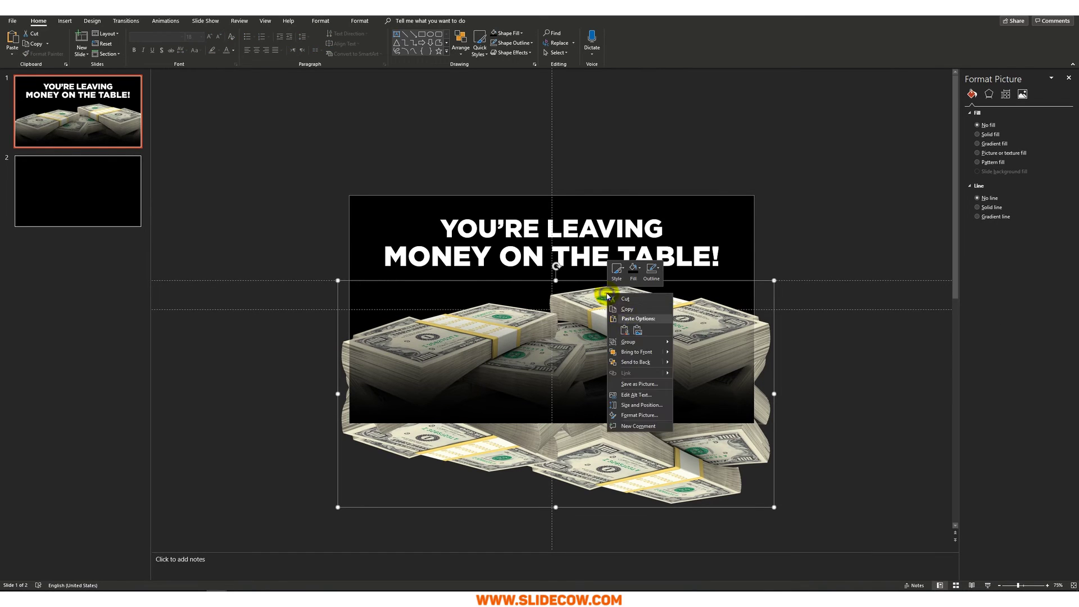
pyautogui.click(641, 362)
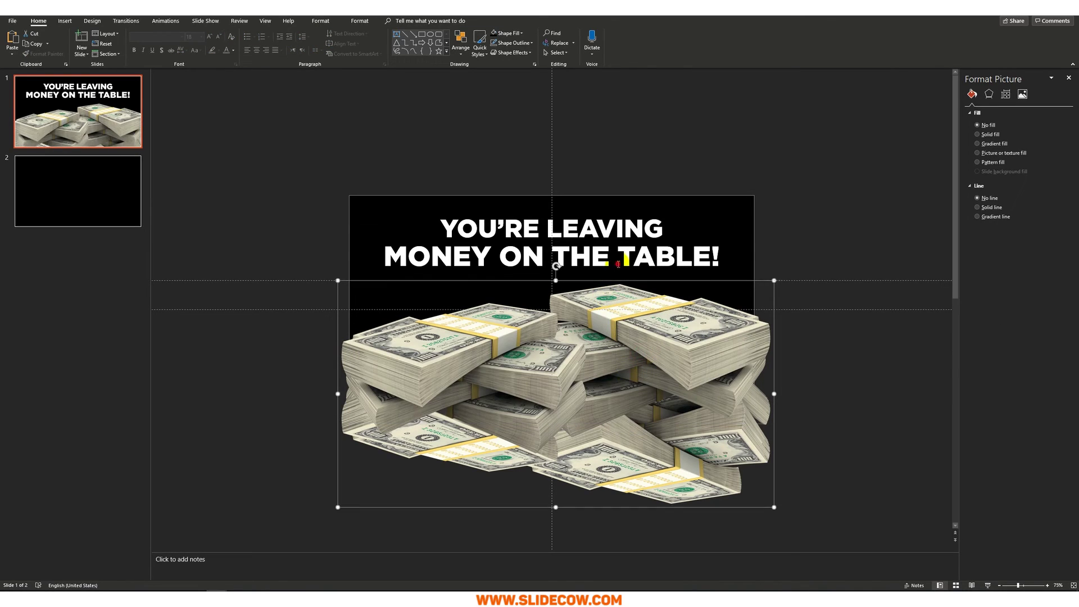
# Step: Recolor the title line "MONEY ON THE TABLE!" with the light yellow sampled from a cash stack's band using the Eyedropper
pyautogui.tripleClick(623, 260)
pyautogui.click(234, 53)
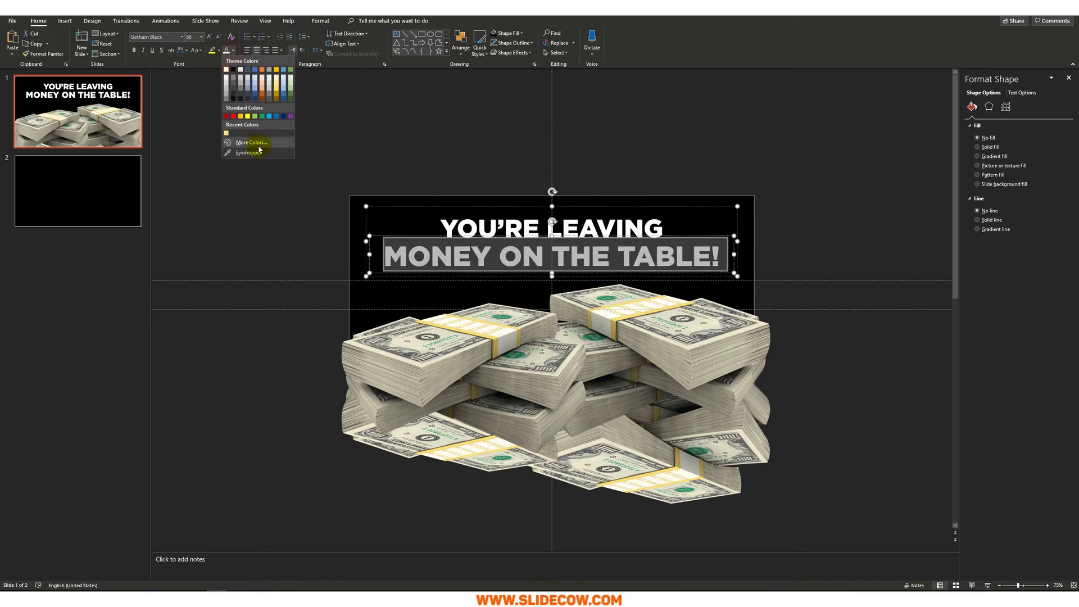
pyautogui.click(258, 153)
pyautogui.scroll(7, 679, 326)
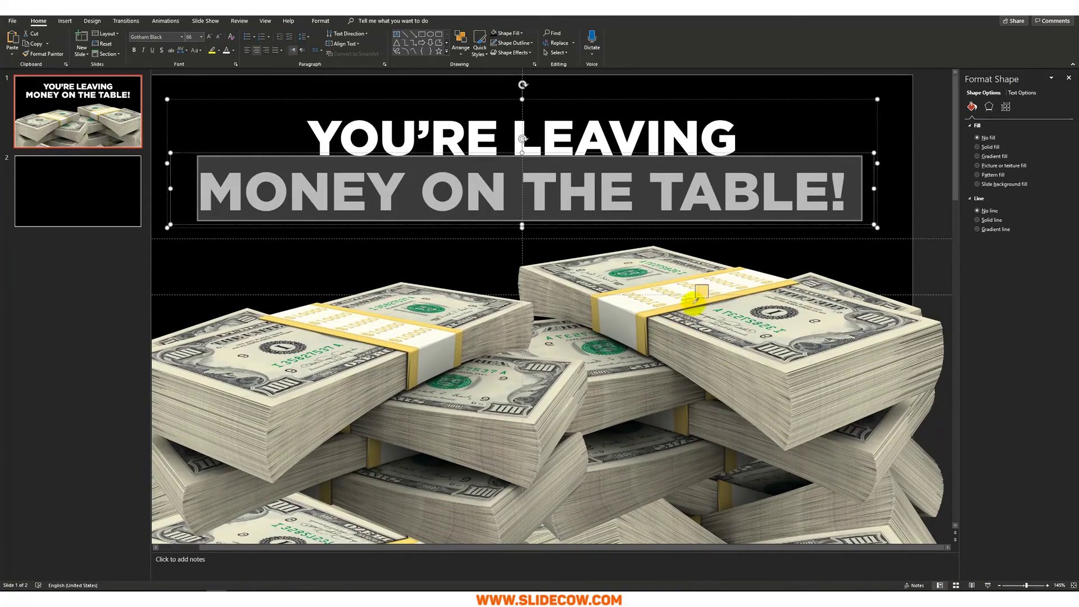
pyautogui.click(713, 299)
pyautogui.press('Escape')
pyautogui.press('Escape')
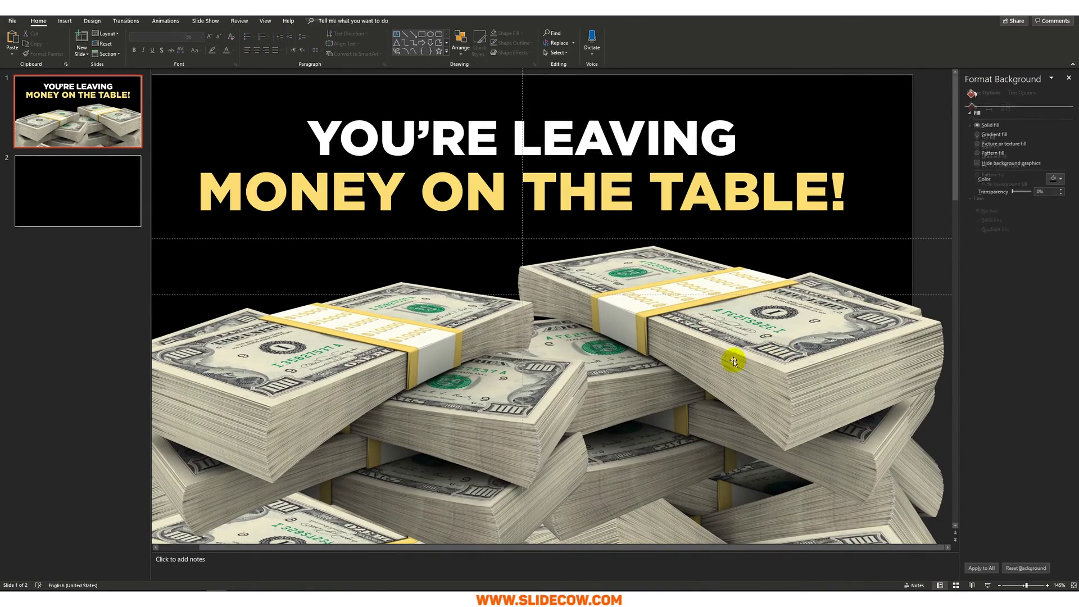
# Step: Send the money stacks picture to the back, behind the gradient rectangles
pyautogui.scroll(-8, 706, 350)
pyautogui.click(650, 320)
pyautogui.rightClick(663, 333)
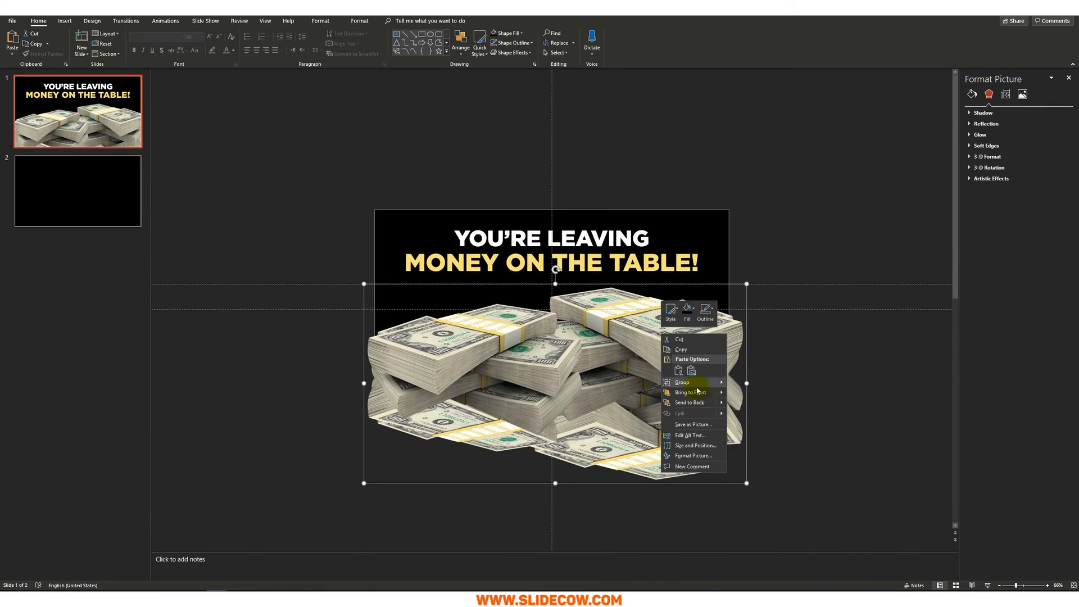
pyautogui.click(709, 403)
# Step: Delete the shorter gradient rectangle over the lower part of the money stacks
pyautogui.click(580, 371)
pyautogui.click(582, 340)
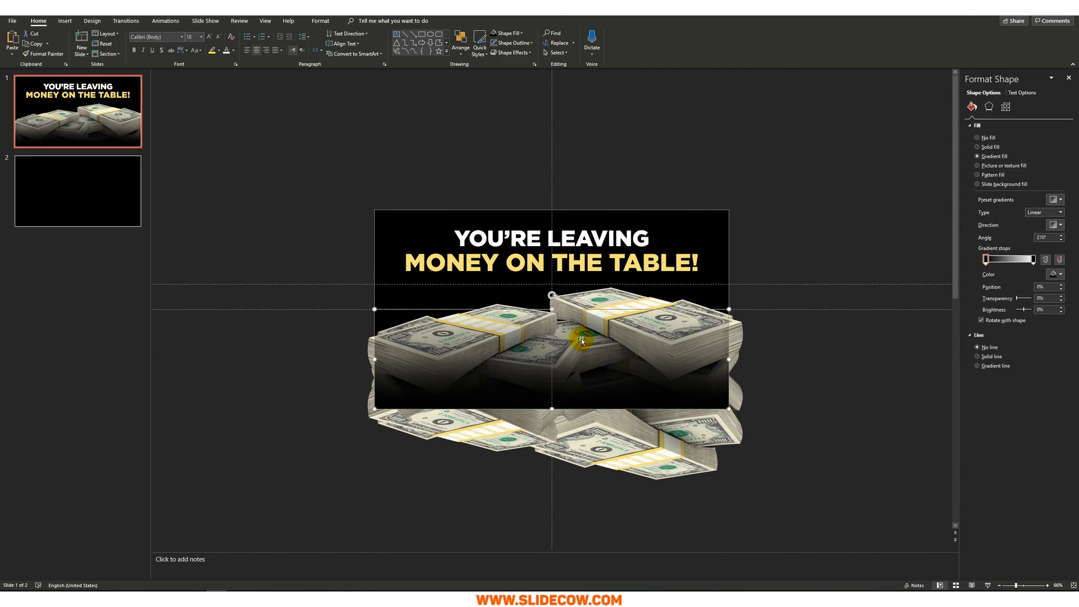
pyautogui.click(577, 373)
pyautogui.press('Delete')
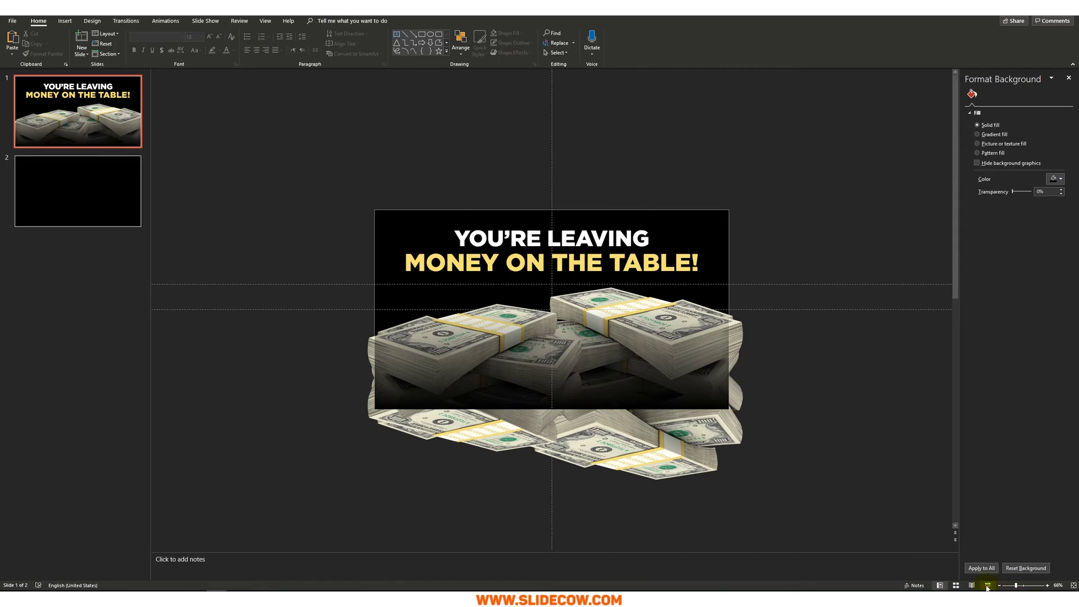